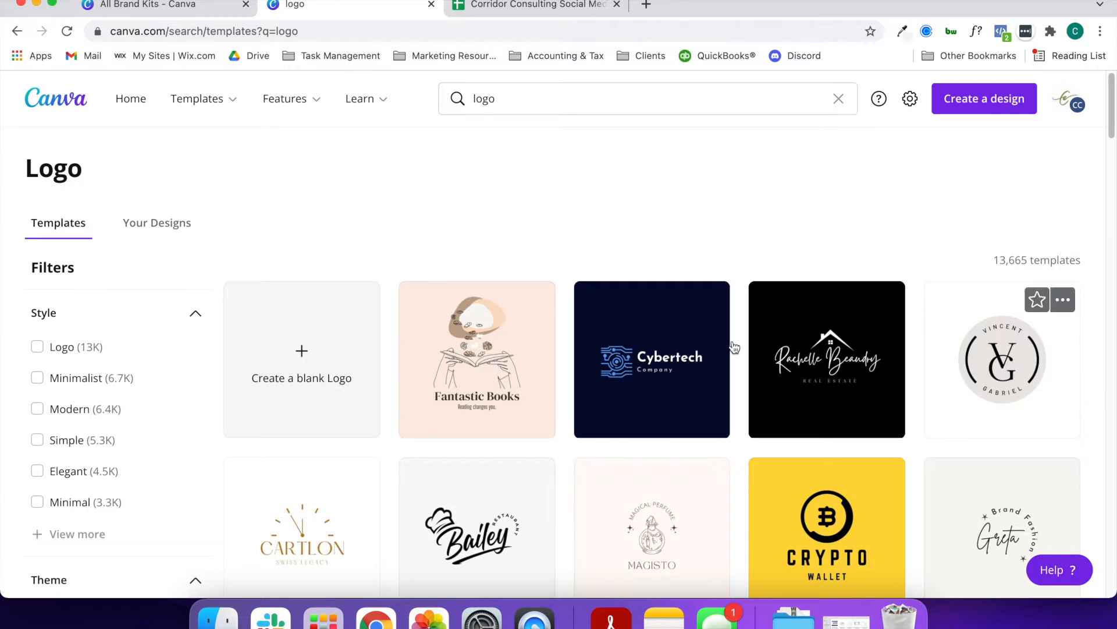
# Browse the logo templates and open the Modern Monogram Wedding Badge Logo for editing
pyautogui.scroll(-3, 766, 425)
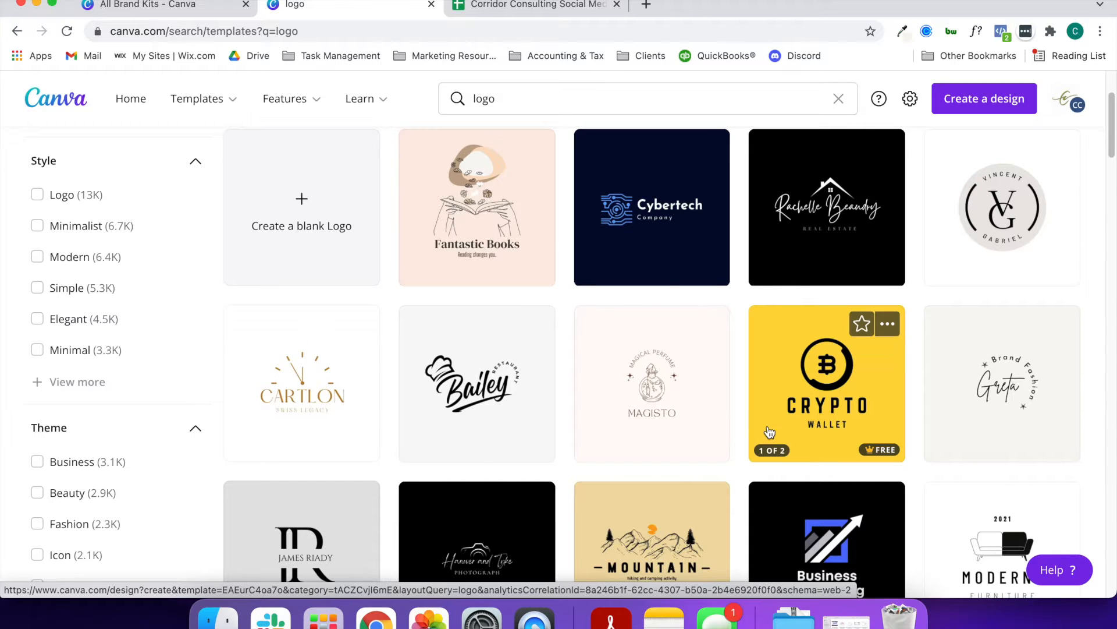
pyautogui.scroll(-1, 768, 428)
pyautogui.scroll(-4, 777, 435)
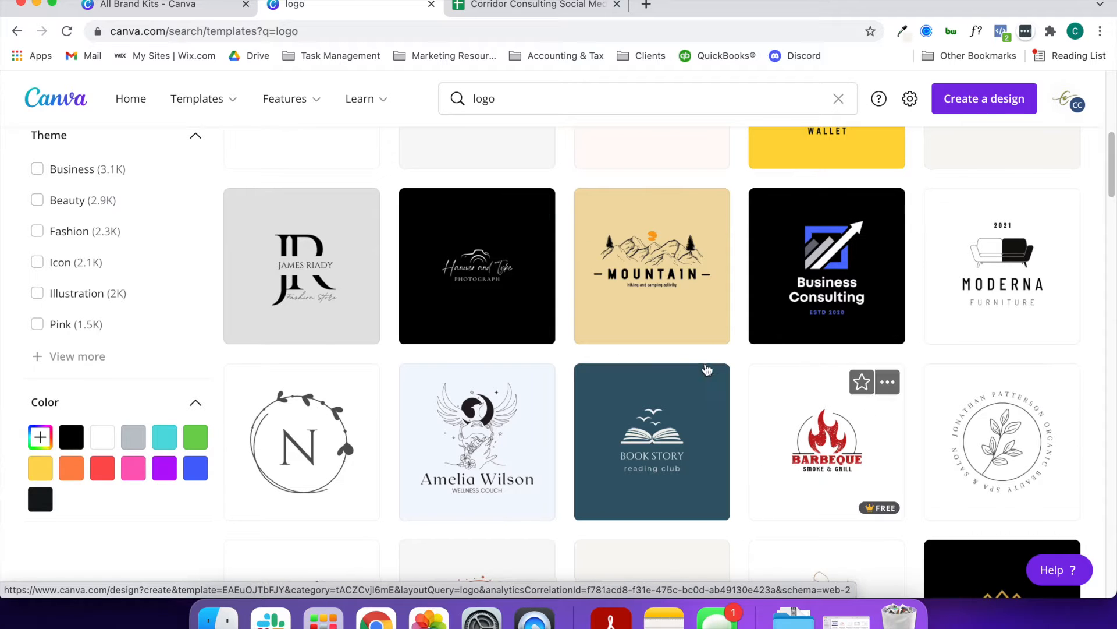
pyautogui.scroll(8, 801, 422)
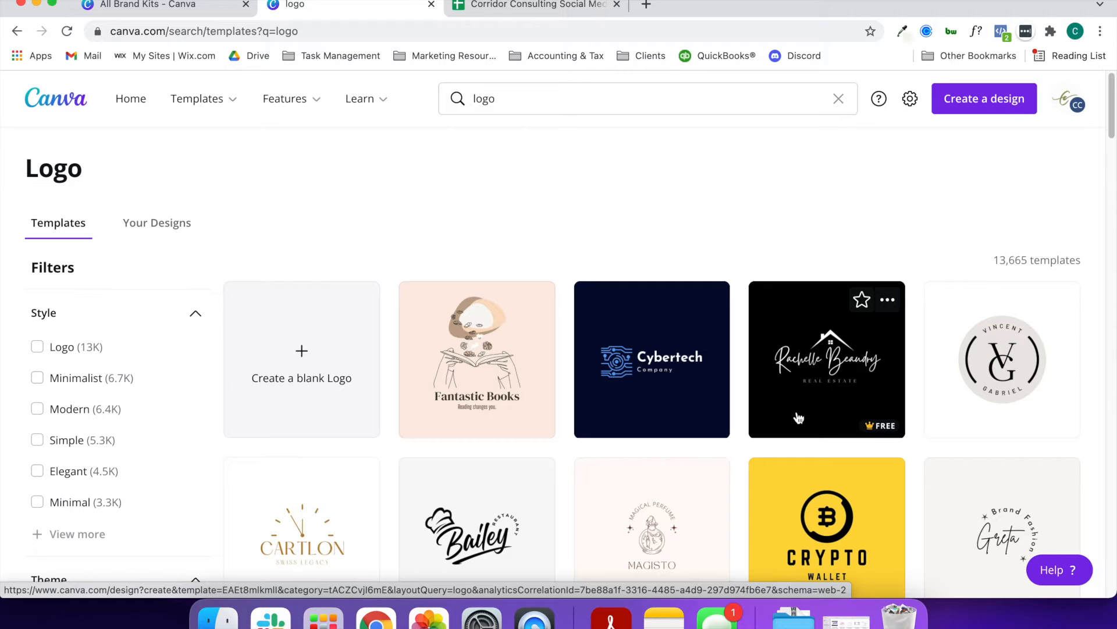
pyautogui.click(995, 367)
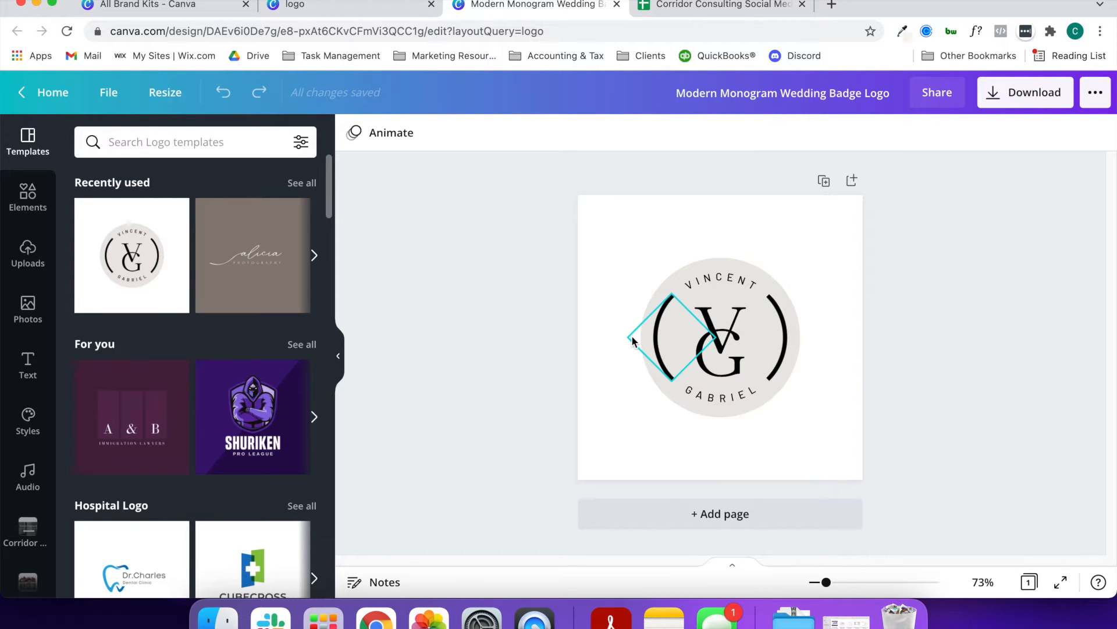
pyautogui.click(632, 340)
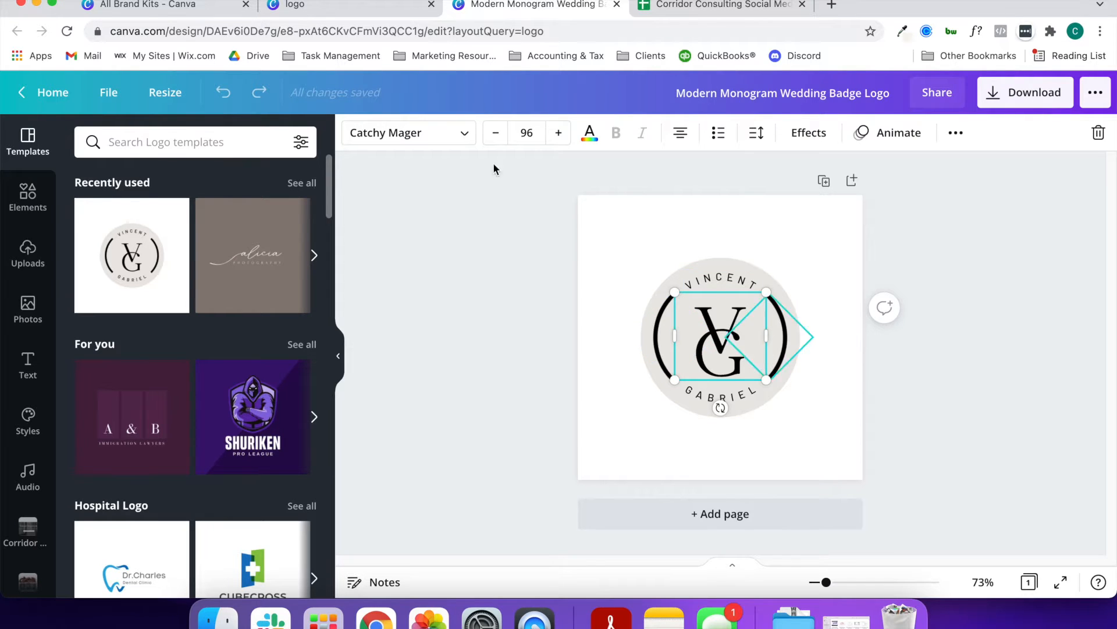
pyautogui.click(743, 396)
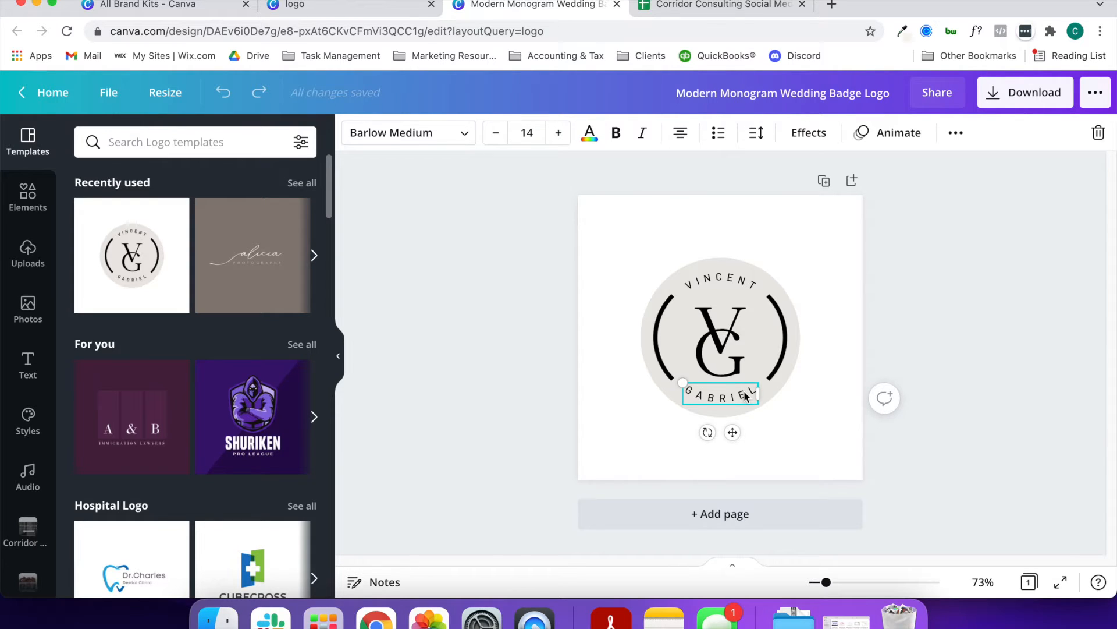
# Search the elements library for "camera lens"
pyautogui.click(26, 209)
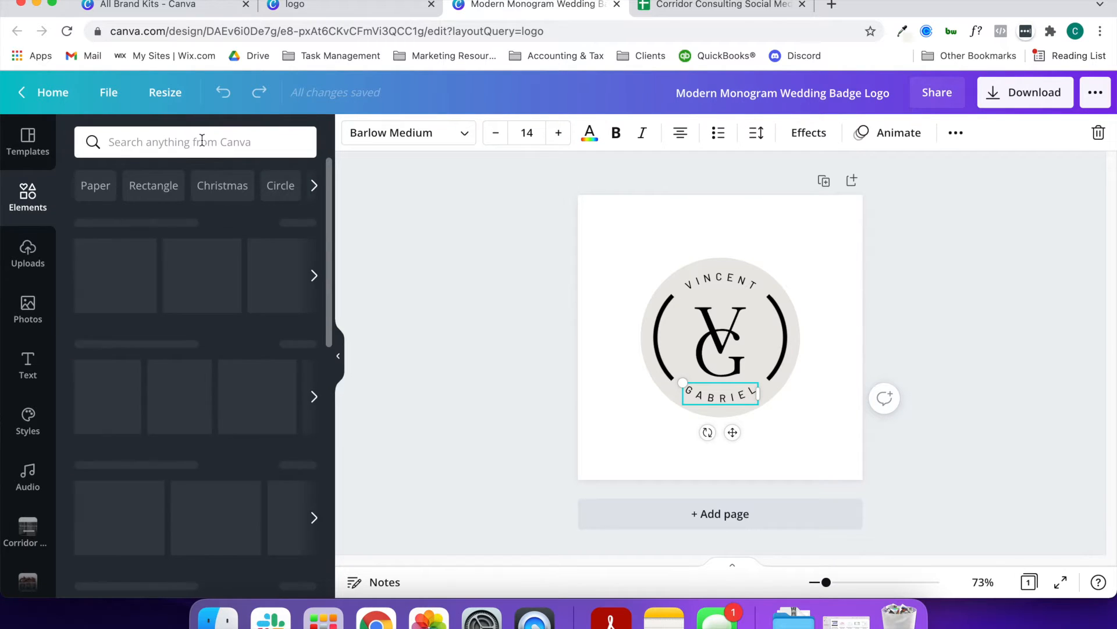
pyautogui.click(202, 140)
pyautogui.write('photog')
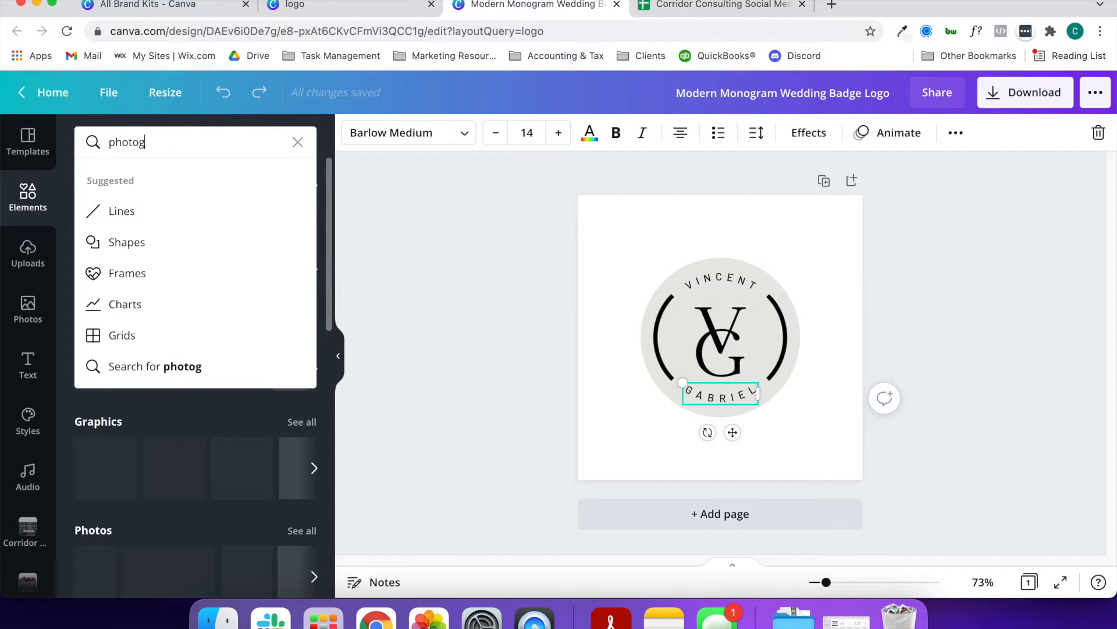
pyautogui.press('BackSpace')
pyautogui.press('BackSpace')
pyautogui.press('BackSpace')
pyautogui.press('BackSpace')
pyautogui.press('BackSpace')
pyautogui.press('BackSpace')
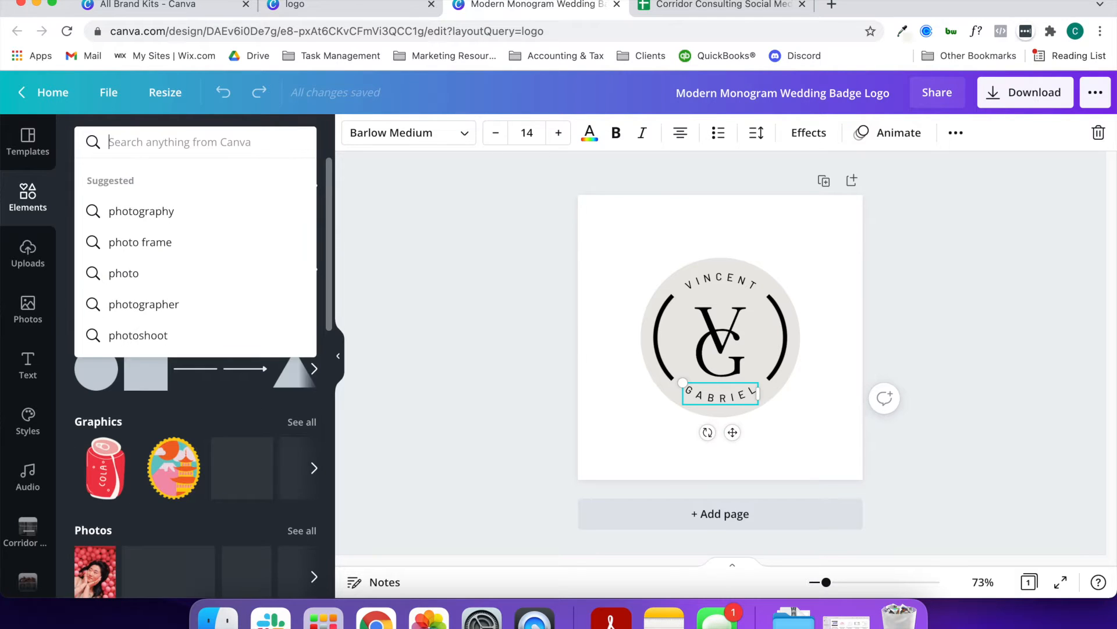
pyautogui.write('camera lens')
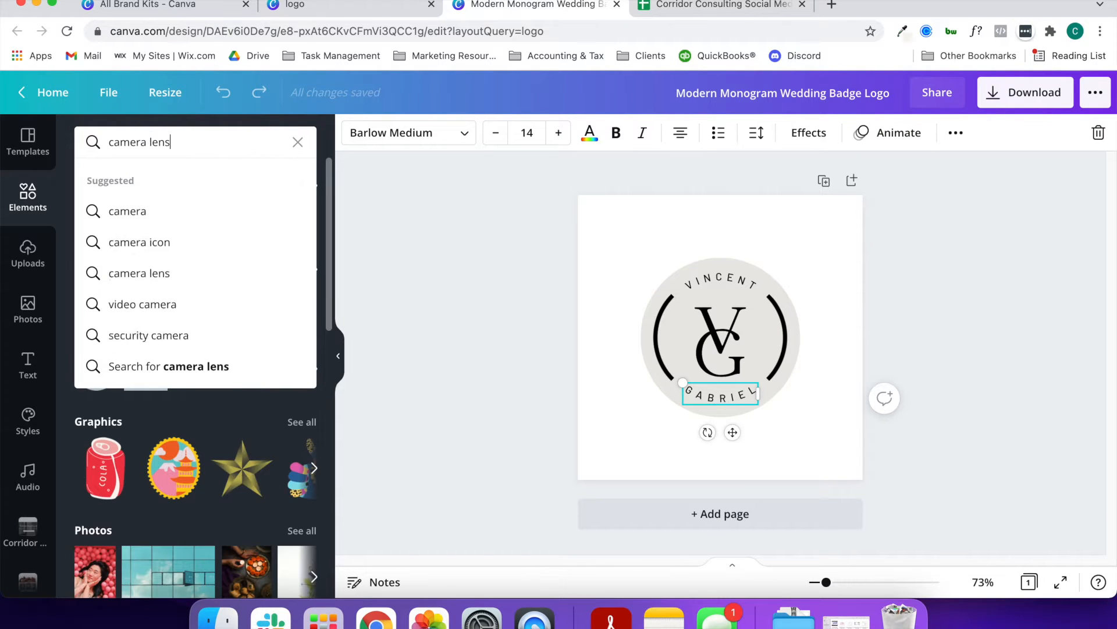
pyautogui.press('Return')
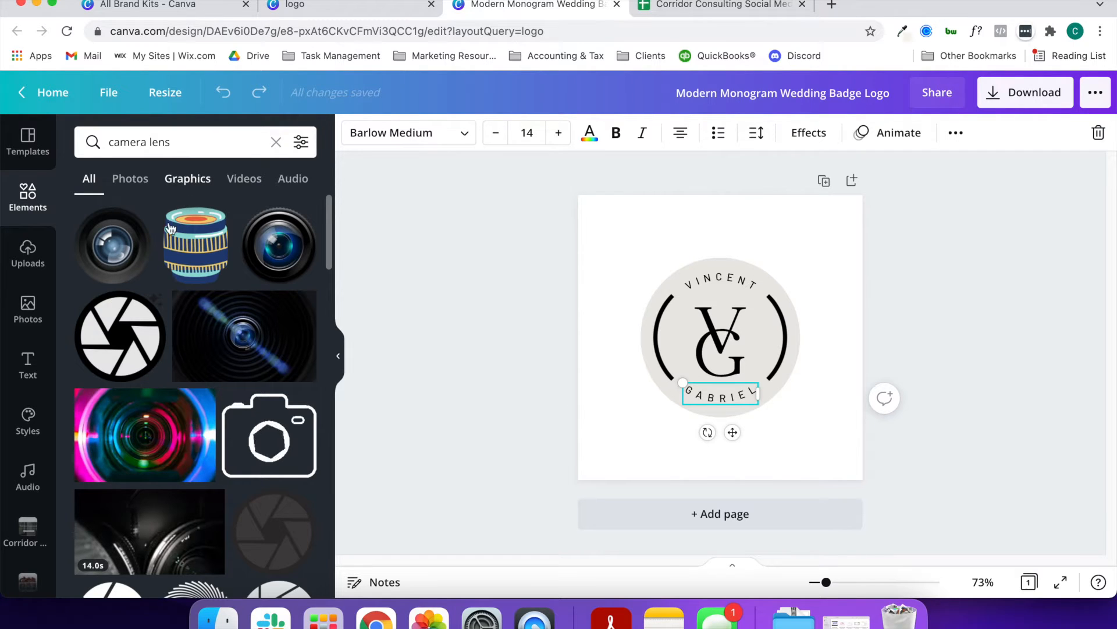
# Add the six-bladed camera aperture graphic from the Pro elements to the badge
pyautogui.scroll(-1, 133, 346)
pyautogui.scroll(-1, 134, 346)
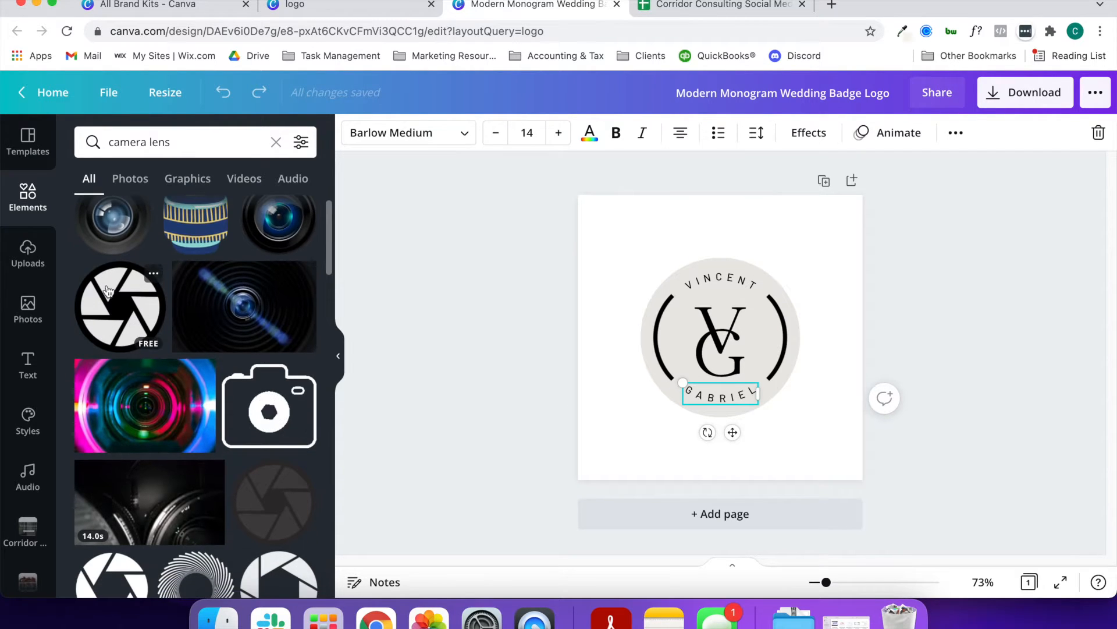
pyautogui.scroll(-5, 133, 323)
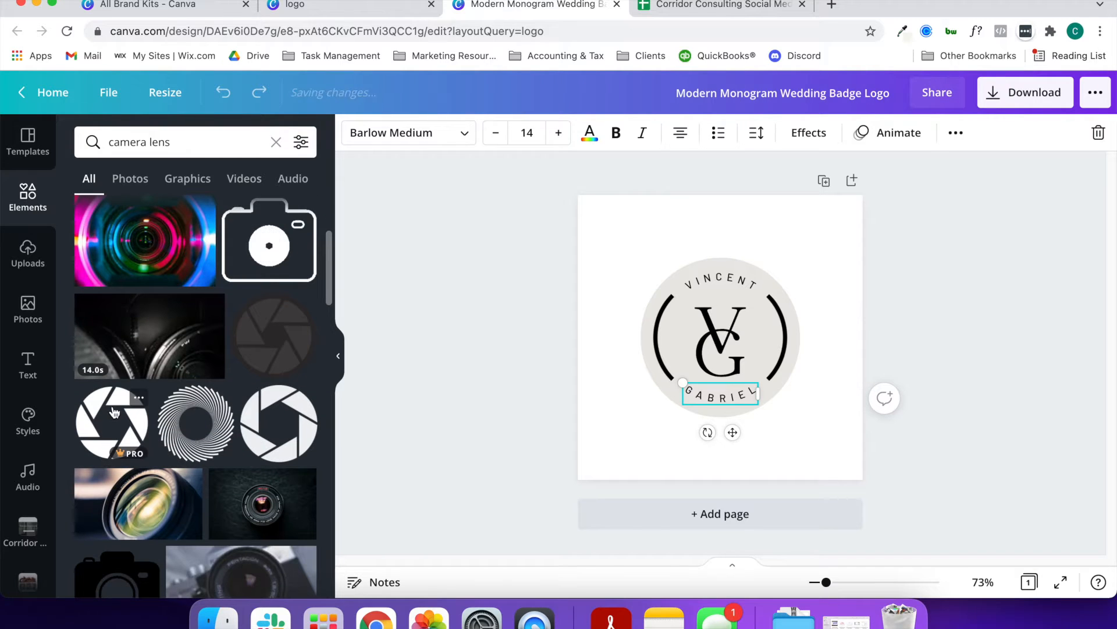
pyautogui.click(114, 436)
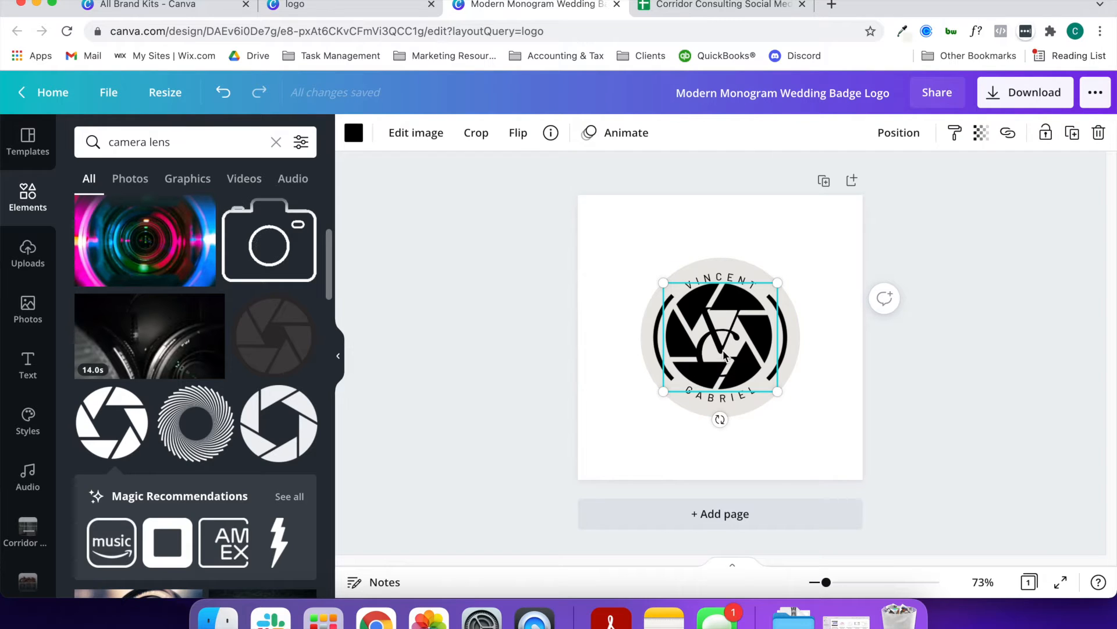
# Remove the monogram letters from the badge and shrink the aperture graphic slightly to fit centred between the two arcs
pyautogui.press('Delete')
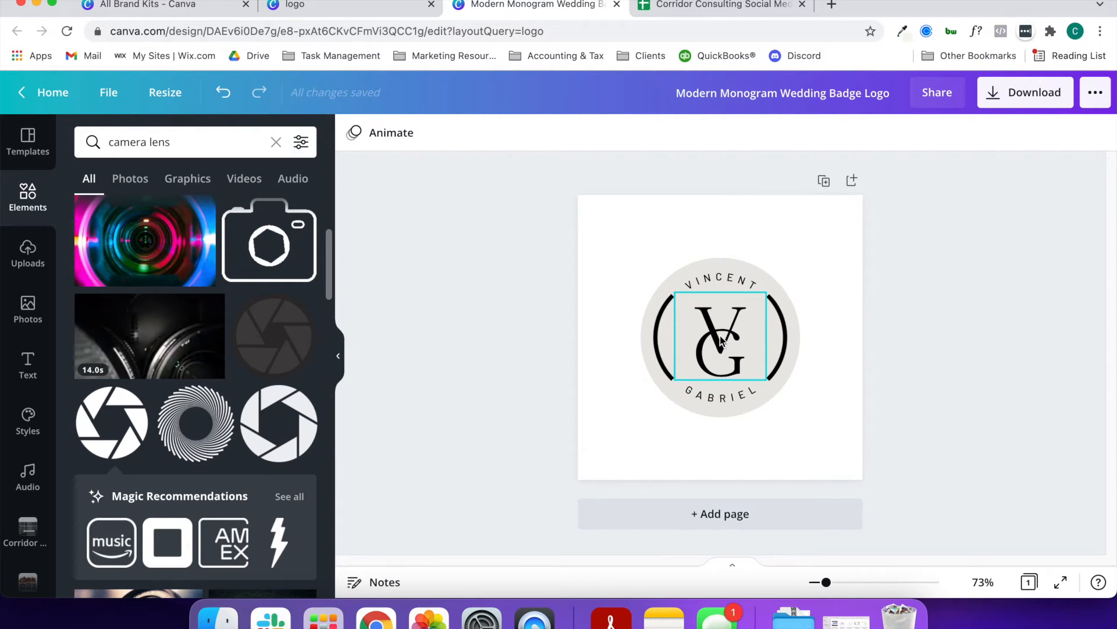
pyautogui.hotkey('ctrl', 'z')
pyautogui.moveTo(661, 280); pyautogui.dragTo(670, 284)
pyautogui.click(739, 336)
pyautogui.click(717, 352)
pyautogui.moveTo(716, 350); pyautogui.dragTo(712, 346)
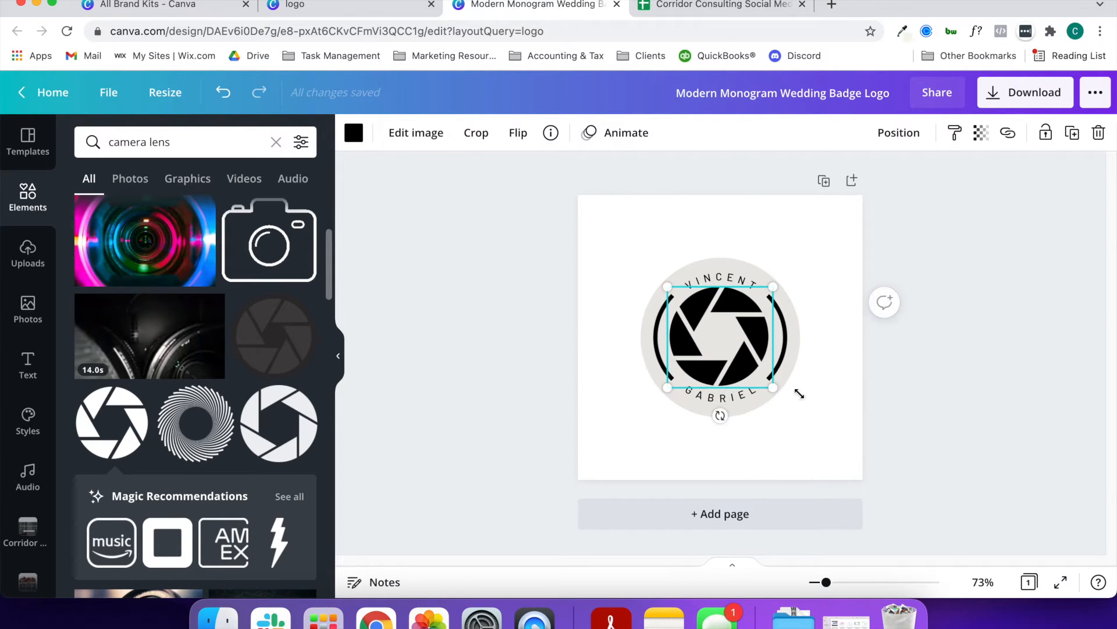
pyautogui.click(824, 402)
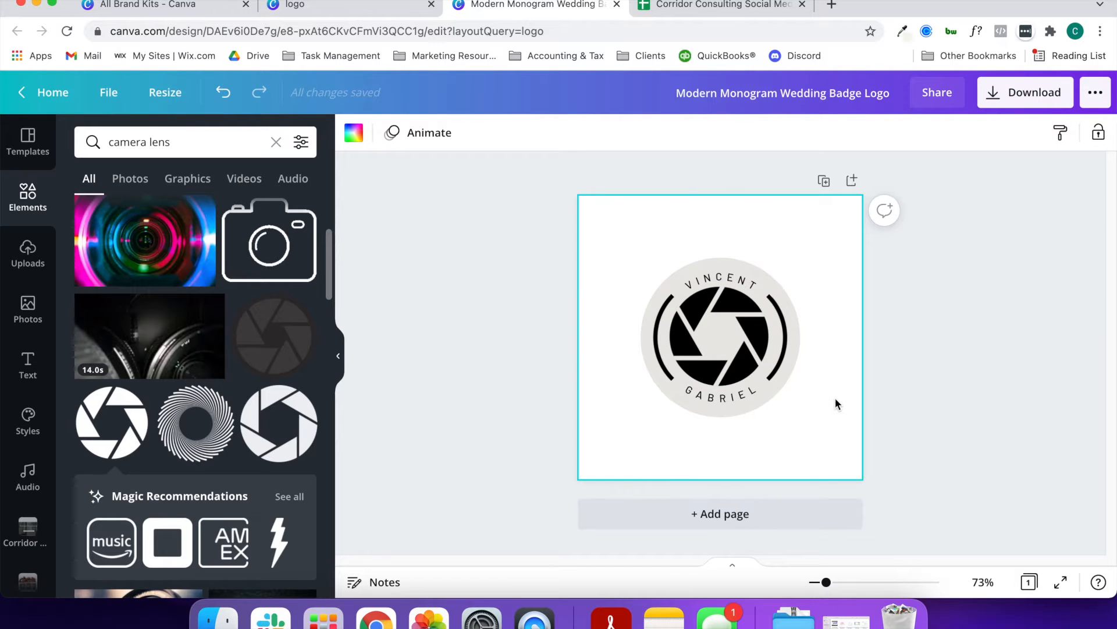
# Replace the badge's lower curved text with "PHOTOGRAPHY"
pyautogui.click(740, 400)
pyautogui.doubleClick(740, 400)
pyautogui.write('PHOTOGRAPHY')
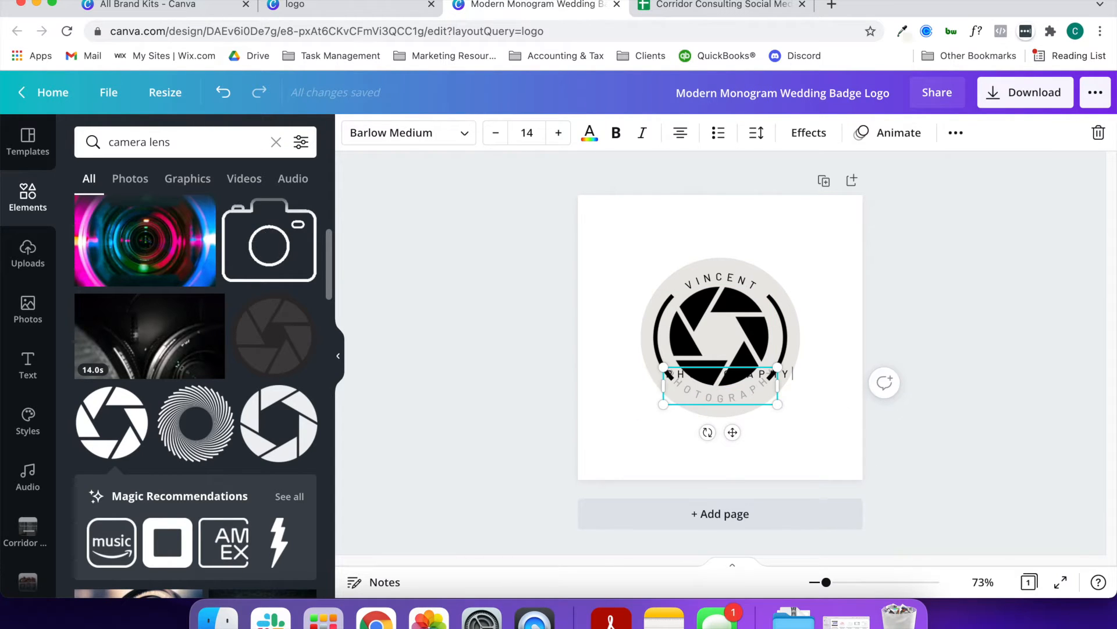
pyautogui.click(792, 425)
# Set the letter spacing of the PHOTOGRAPHY text to 186
pyautogui.click(756, 392)
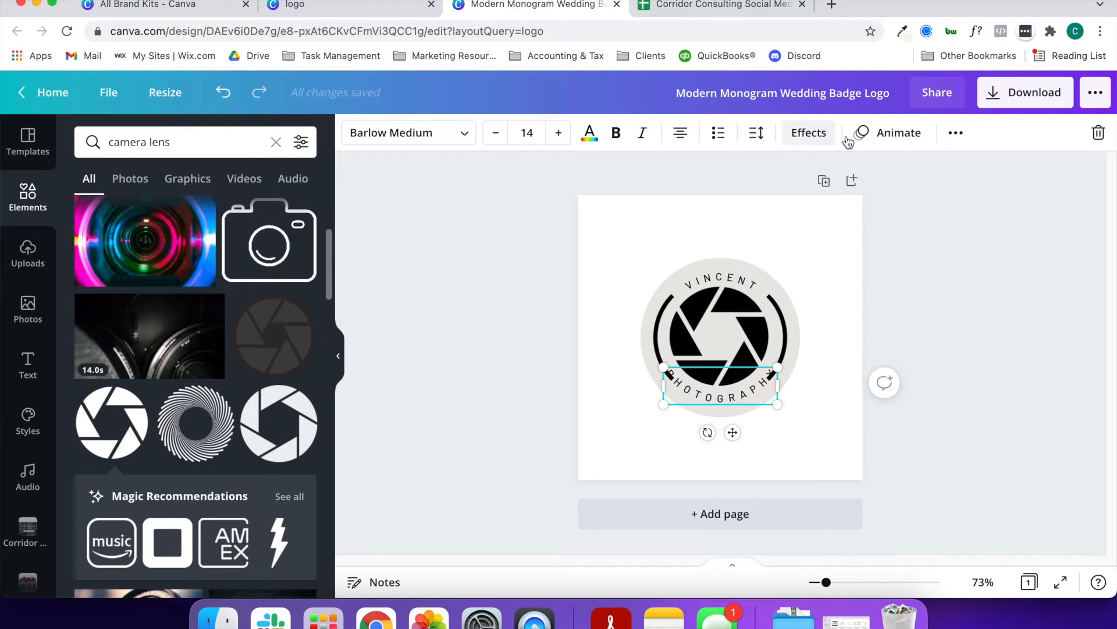
pyautogui.click(756, 137)
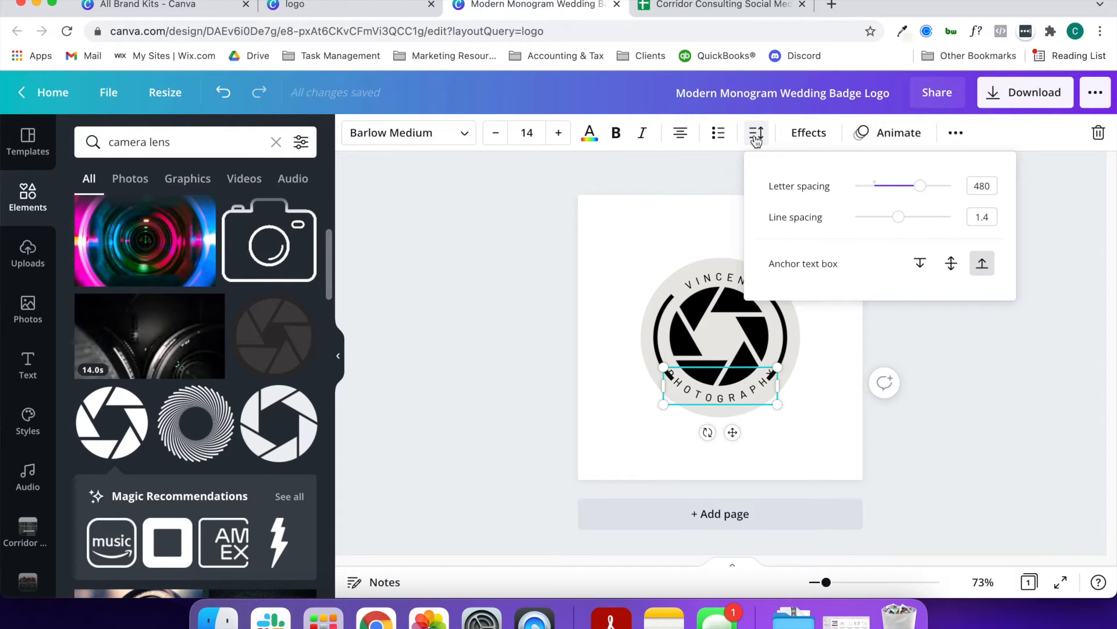
pyautogui.moveTo(920, 185); pyautogui.dragTo(892, 186)
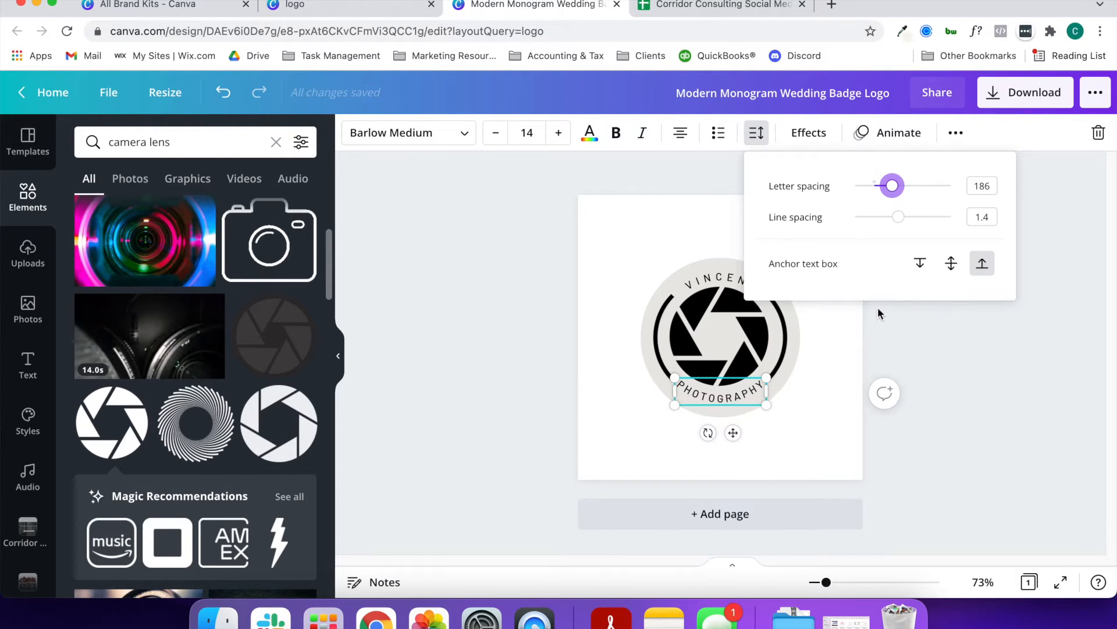
pyautogui.click(843, 458)
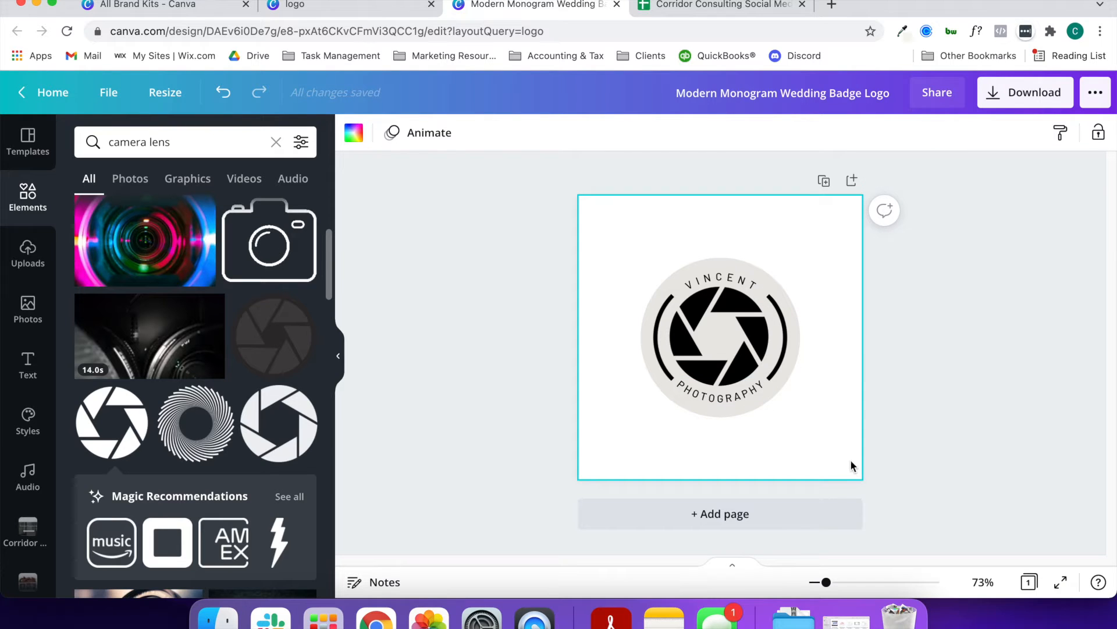
# Duplicate the page with the finished light badge logo
pyautogui.click(720, 280)
pyautogui.click(796, 394)
pyautogui.click(823, 181)
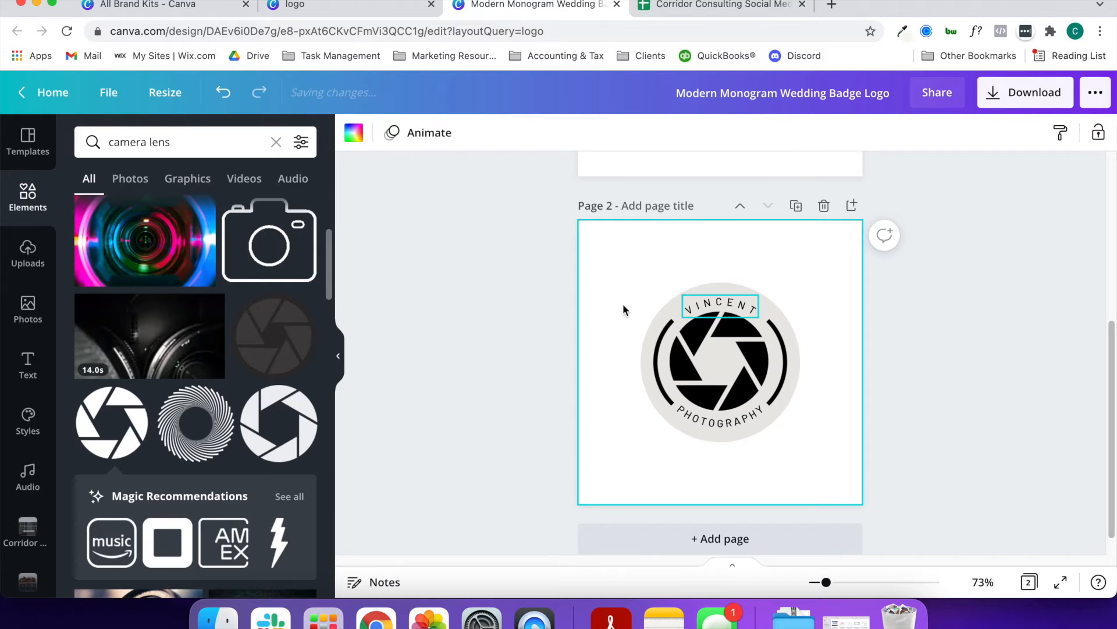
# Recolour the aperture graphic and both curved texts white on the duplicated page
pyautogui.click(692, 333)
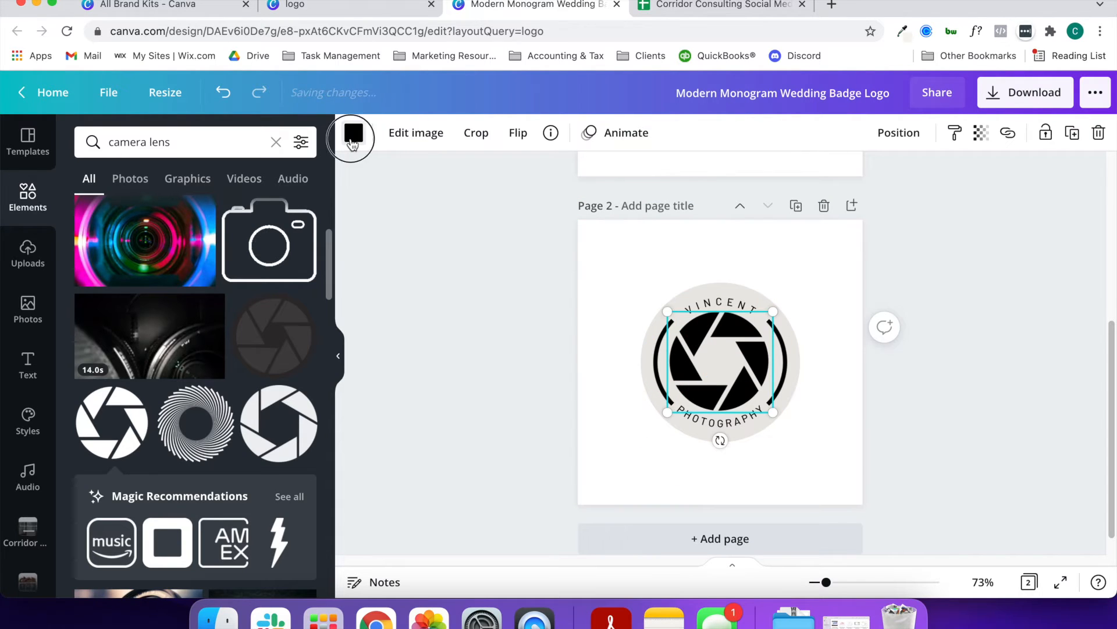
pyautogui.click(354, 134)
pyautogui.click(215, 213)
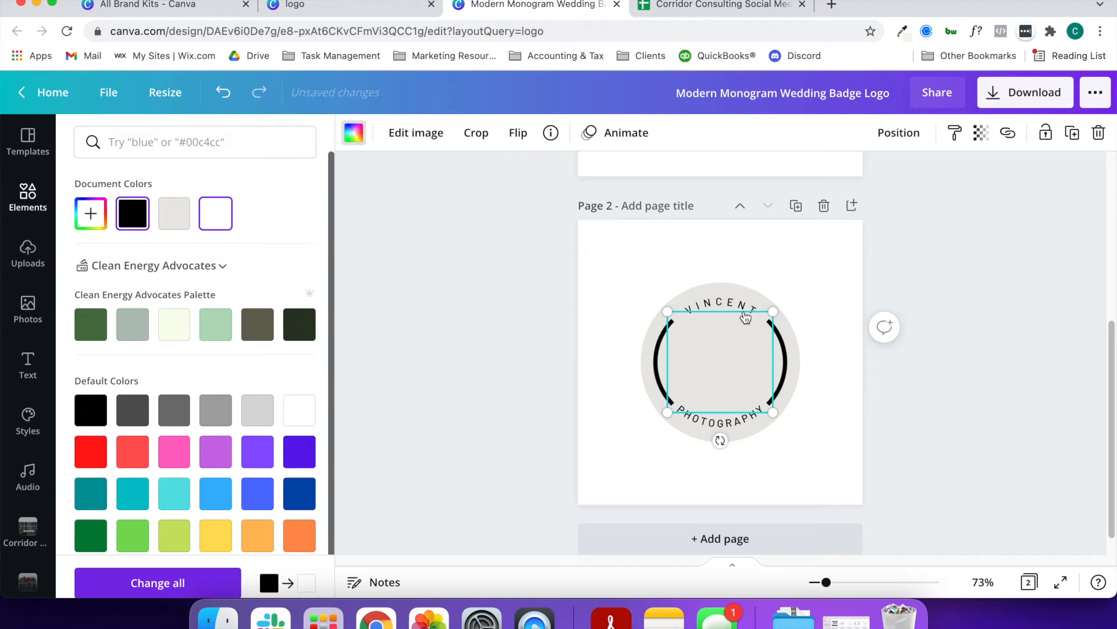
pyautogui.click(723, 304)
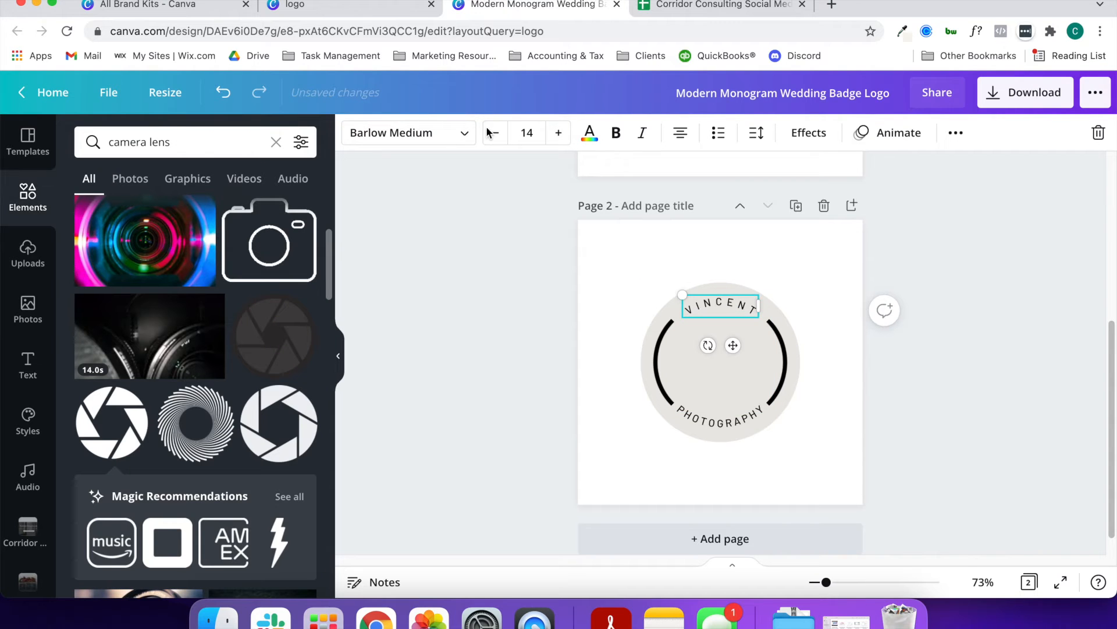
pyautogui.click(589, 135)
pyautogui.click(216, 213)
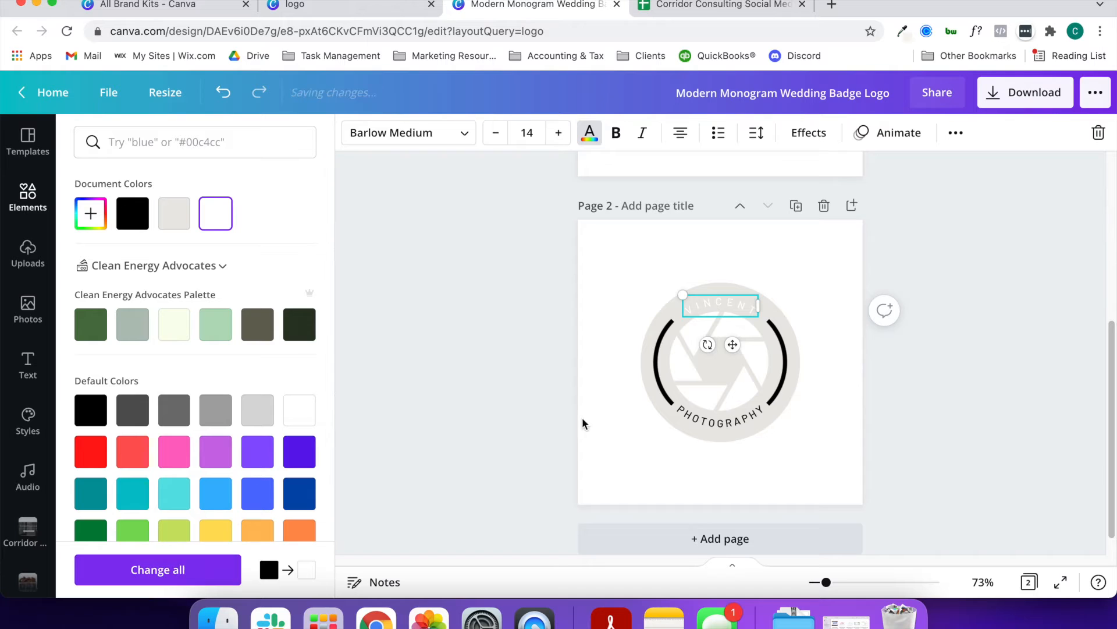
pyautogui.click(720, 429)
pyautogui.click(215, 213)
# Recolour the duplicated badge's two side arcs white and its background circle black
pyautogui.click(659, 361)
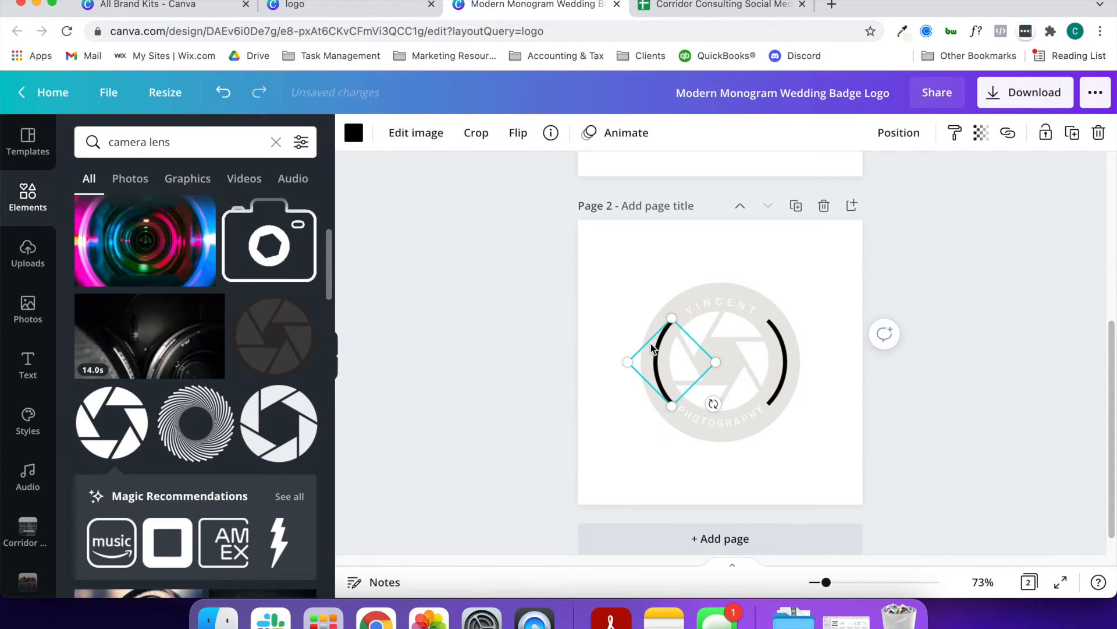
pyautogui.click(353, 133)
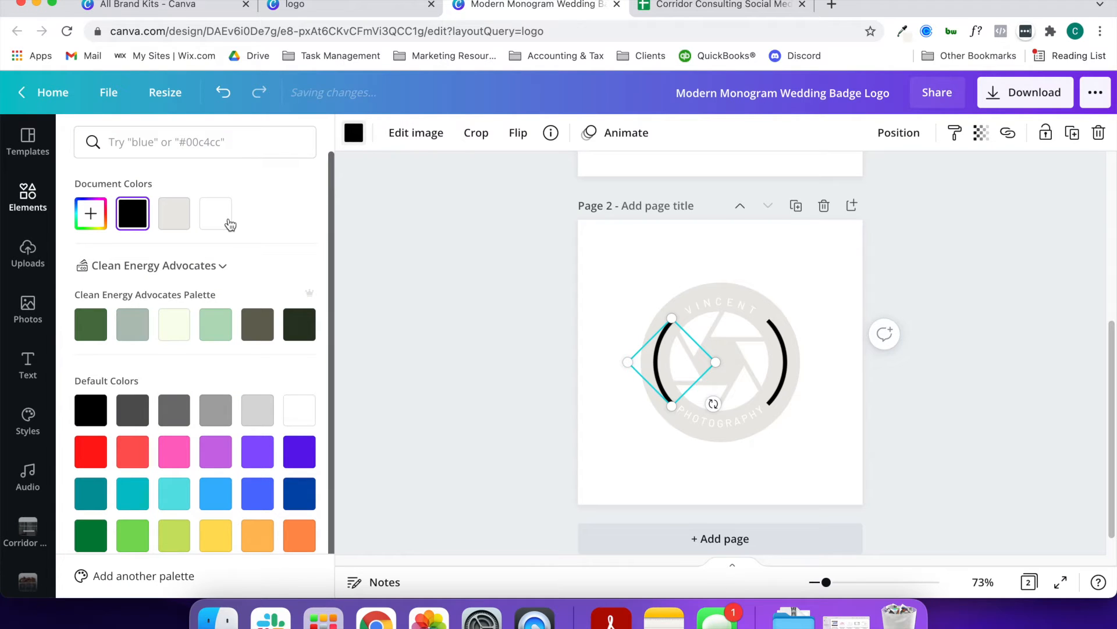
pyautogui.click(783, 355)
pyautogui.click(216, 215)
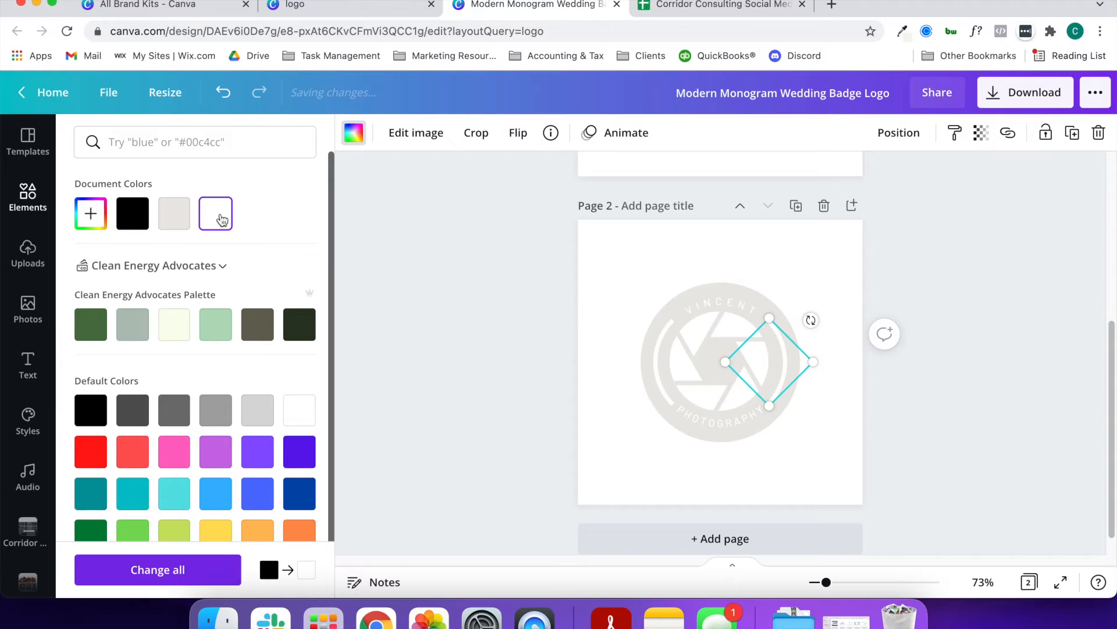
pyautogui.click(741, 291)
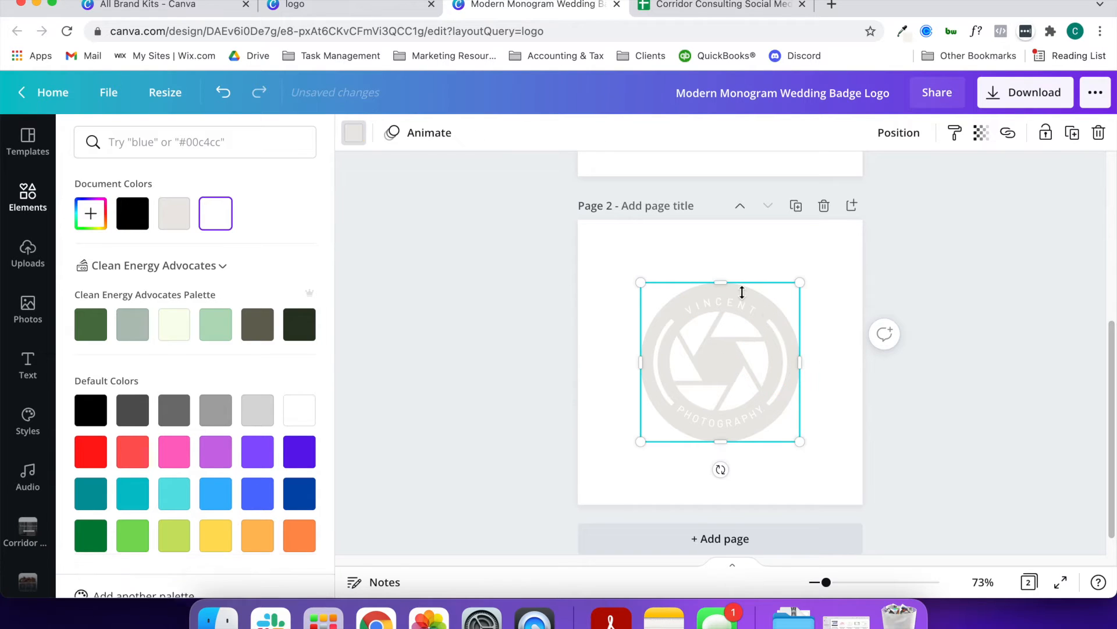
pyautogui.click(132, 214)
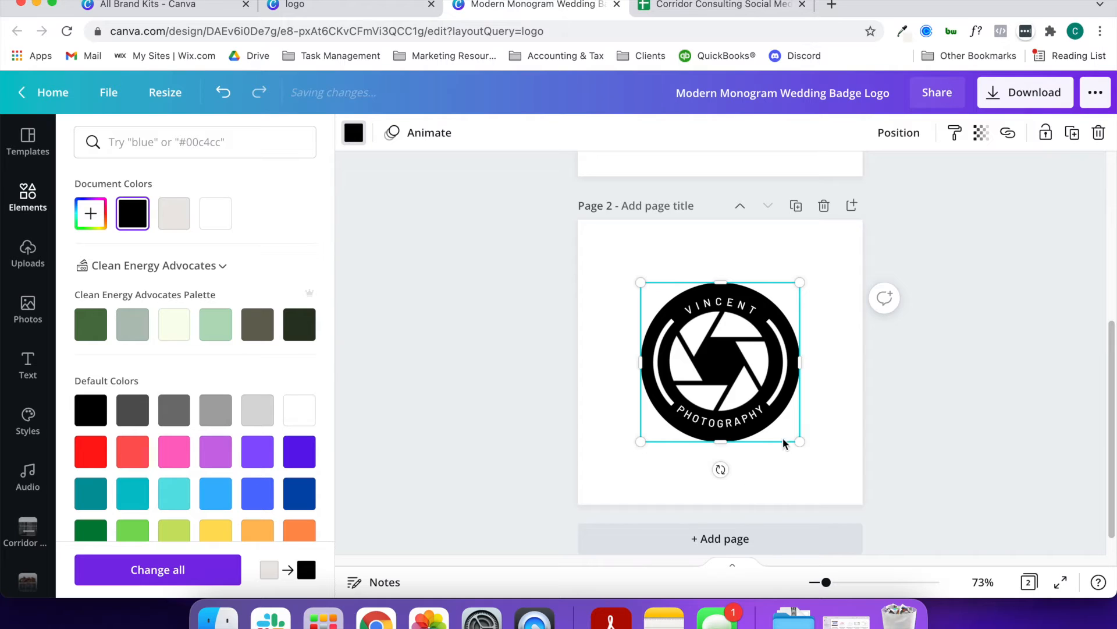
# Duplicate the black badge page and the original light badge page, and select the light copy
pyautogui.click(797, 207)
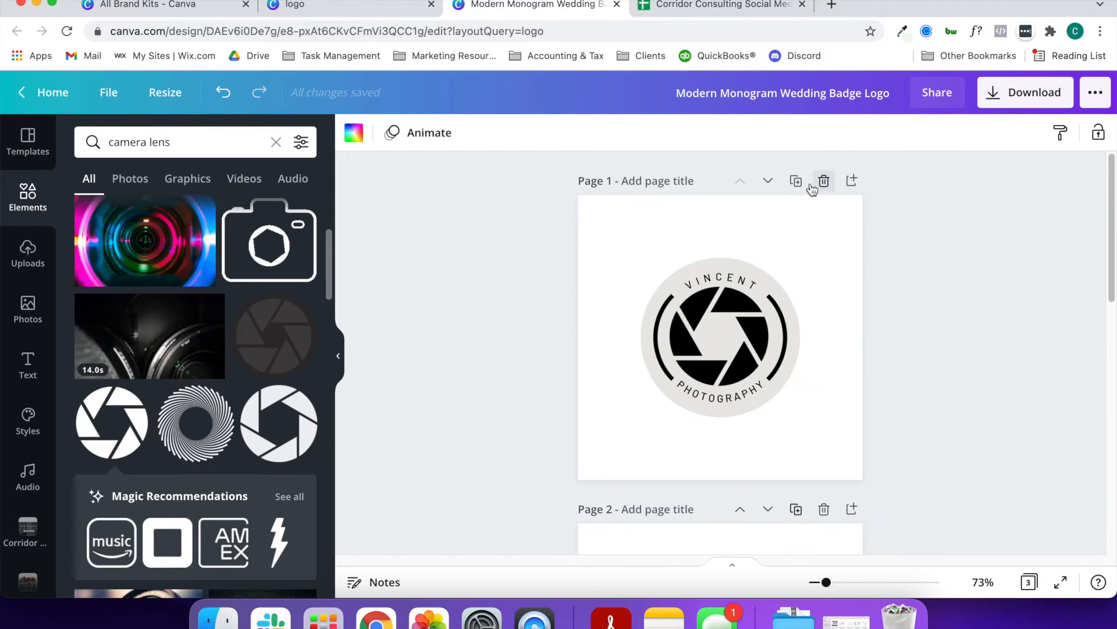
pyautogui.click(796, 184)
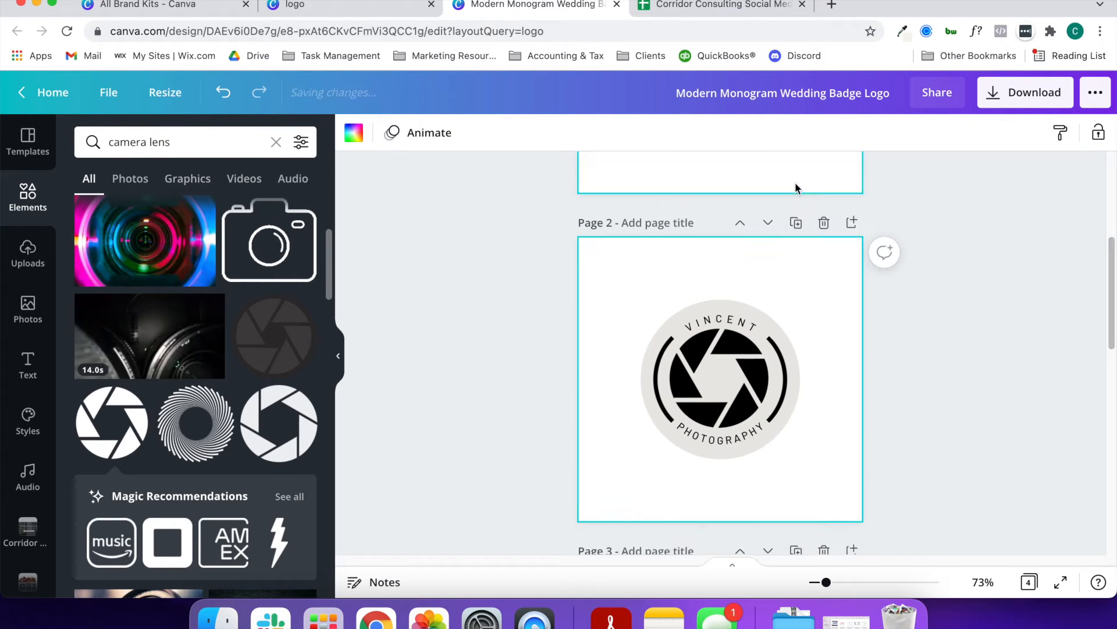
pyautogui.click(599, 244)
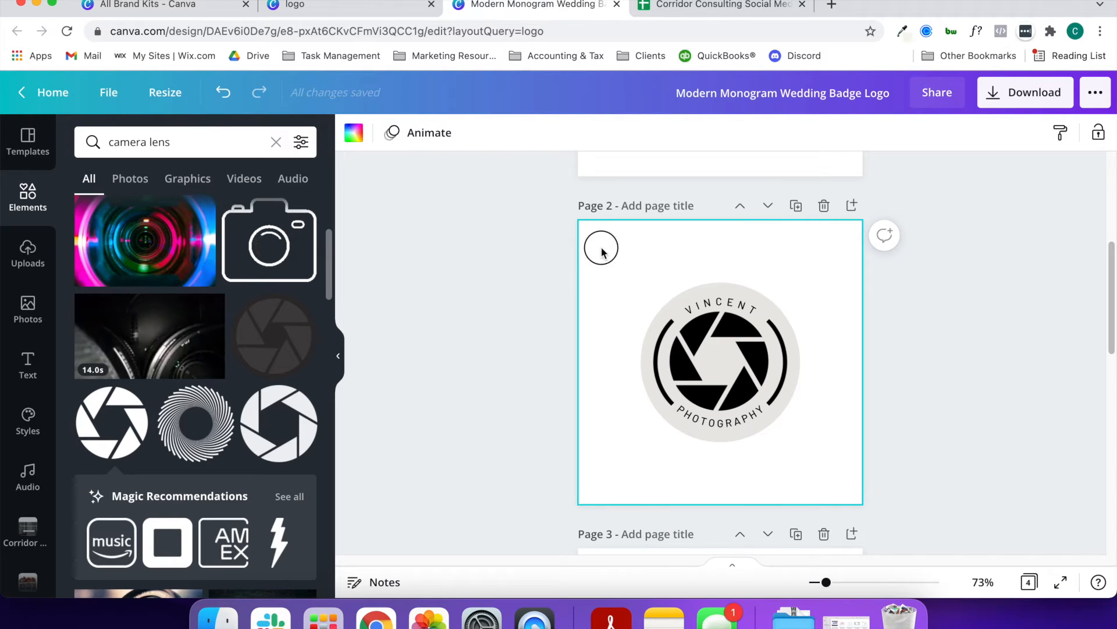
# Set the background of page 2 with the light badge to dark blue
pyautogui.click(353, 132)
pyautogui.click(299, 476)
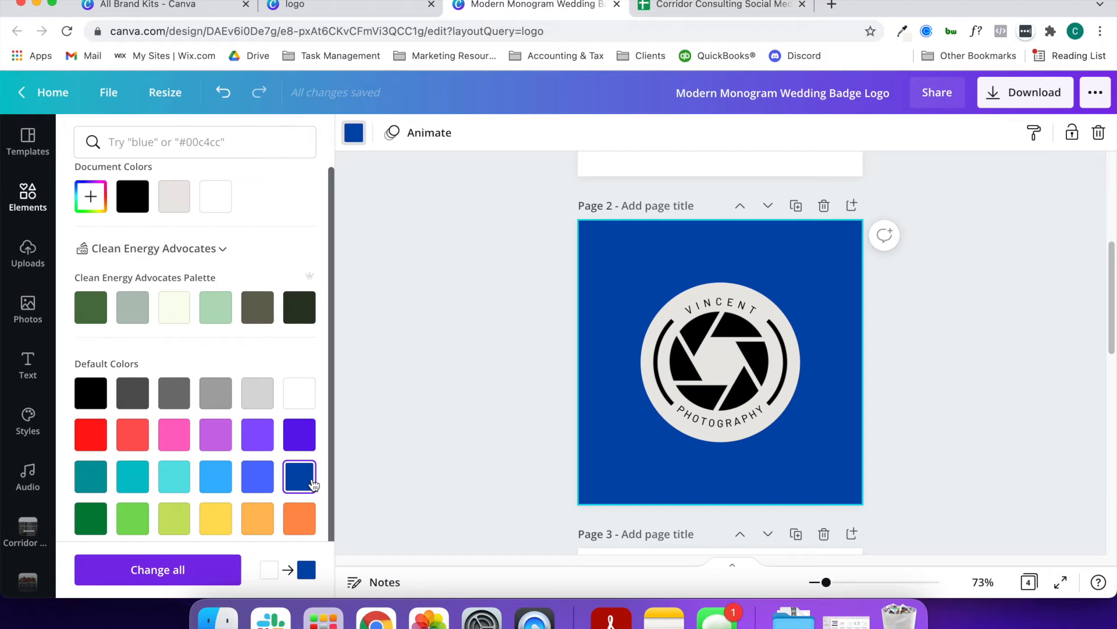
# Add a blank page after page 4
pyautogui.scroll(-1, 316, 484)
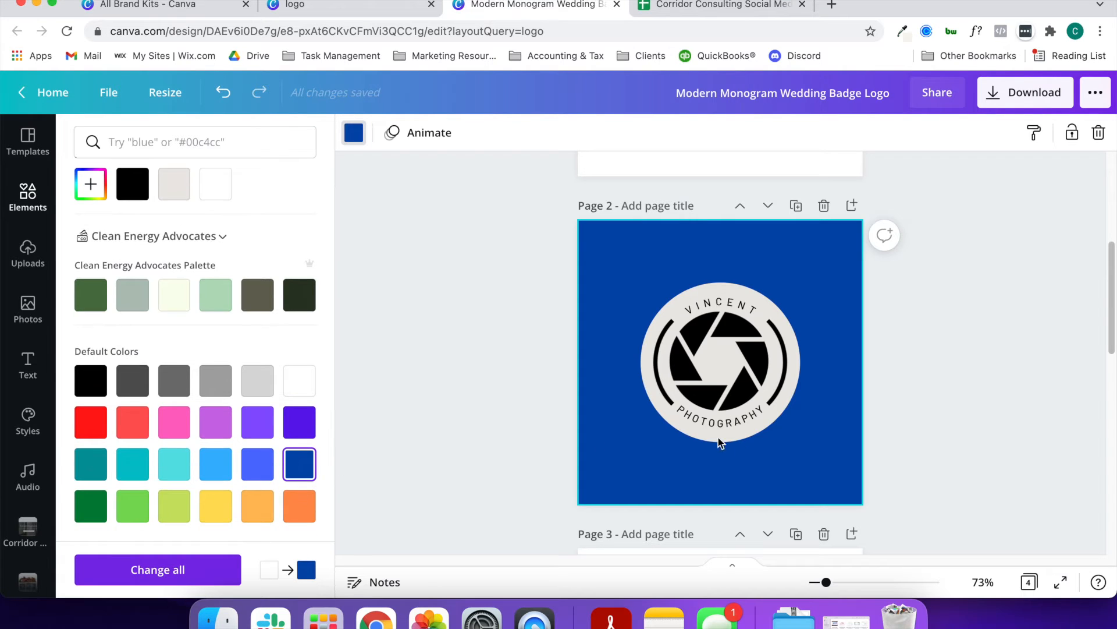
pyautogui.scroll(-10, 759, 464)
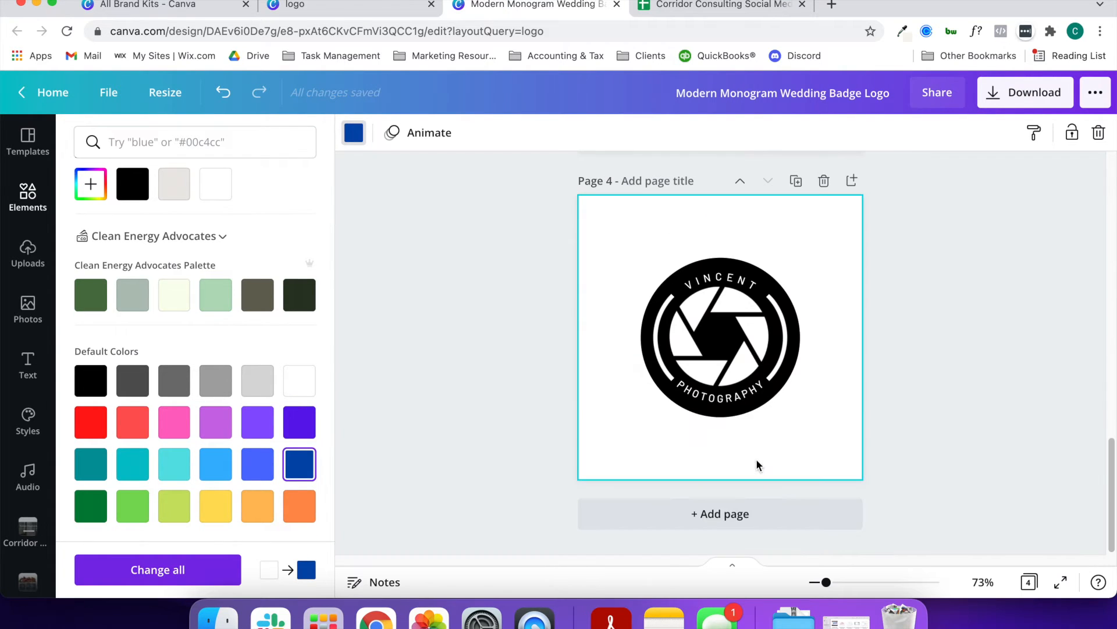
pyautogui.click(852, 181)
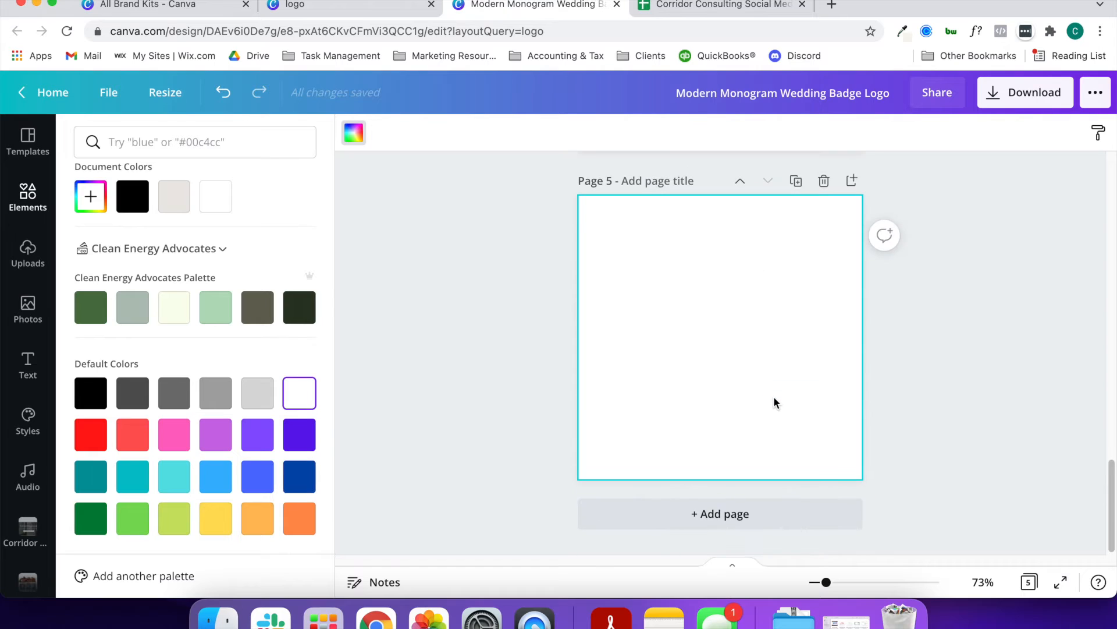
# Search the photos for "photography" and fill page 5 with the picture of a woman holding a camera
pyautogui.click(30, 198)
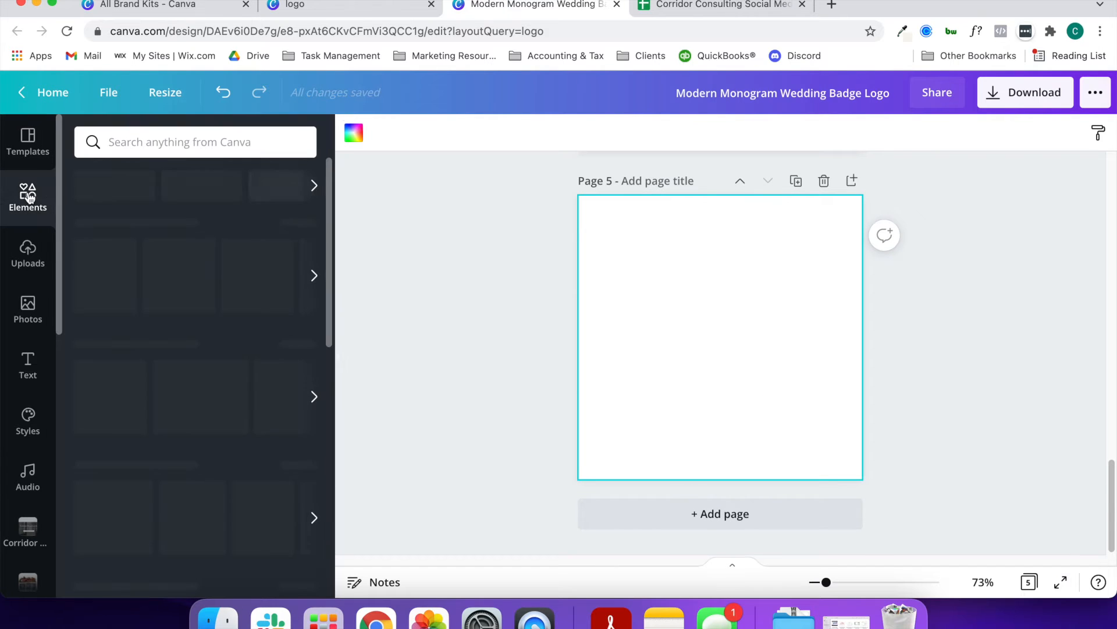
pyautogui.click(184, 146)
pyautogui.write('photography')
pyautogui.press('Return')
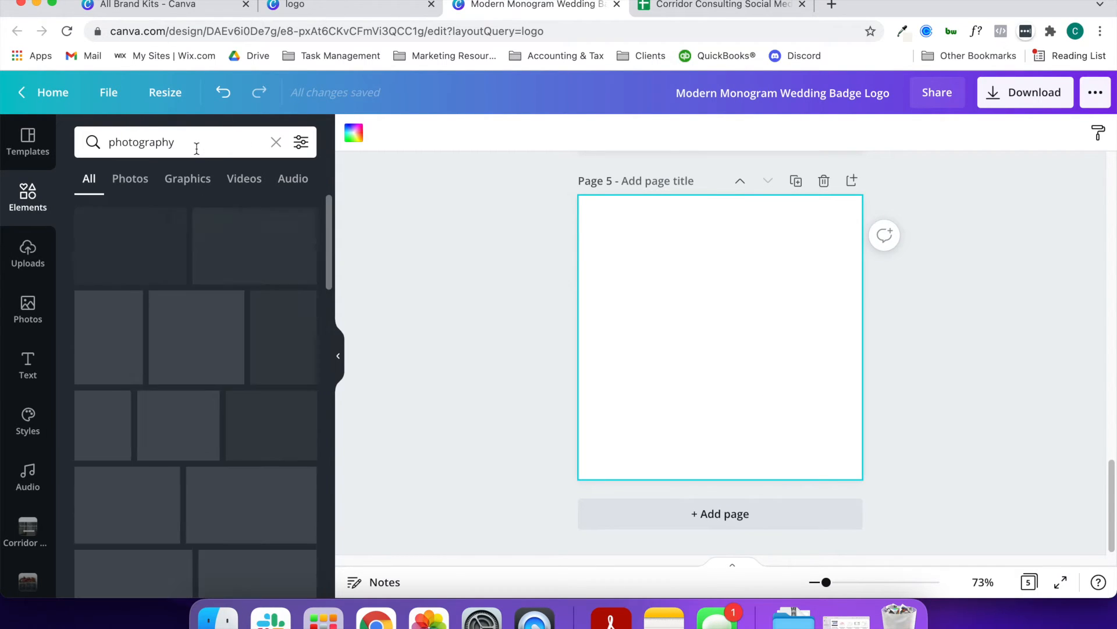
pyautogui.click(127, 179)
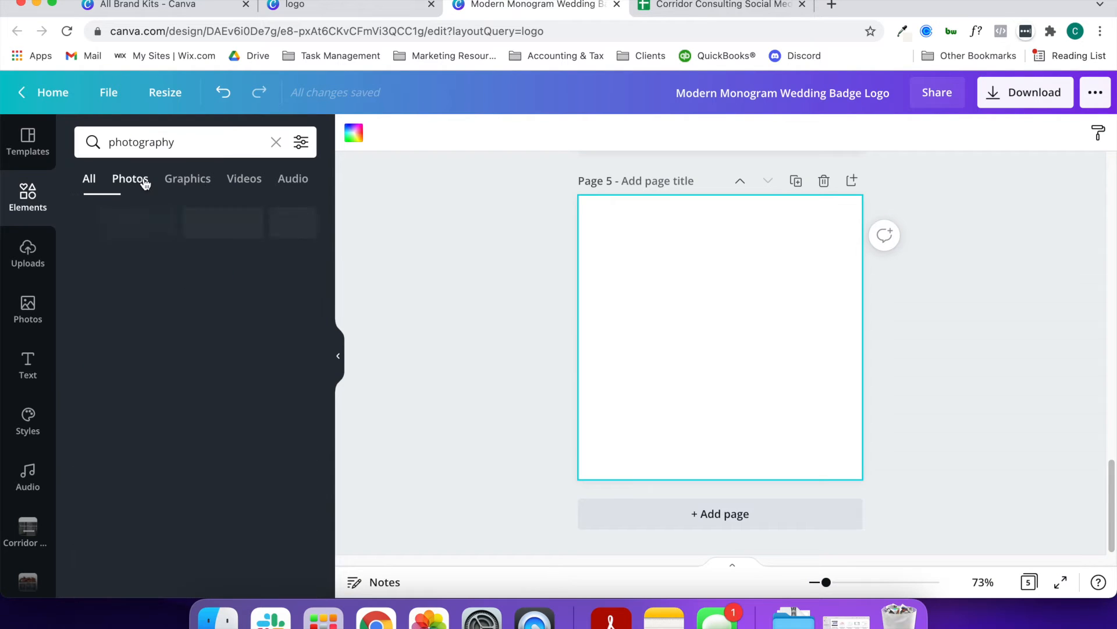
pyautogui.moveTo(130, 240); pyautogui.dragTo(600, 326)
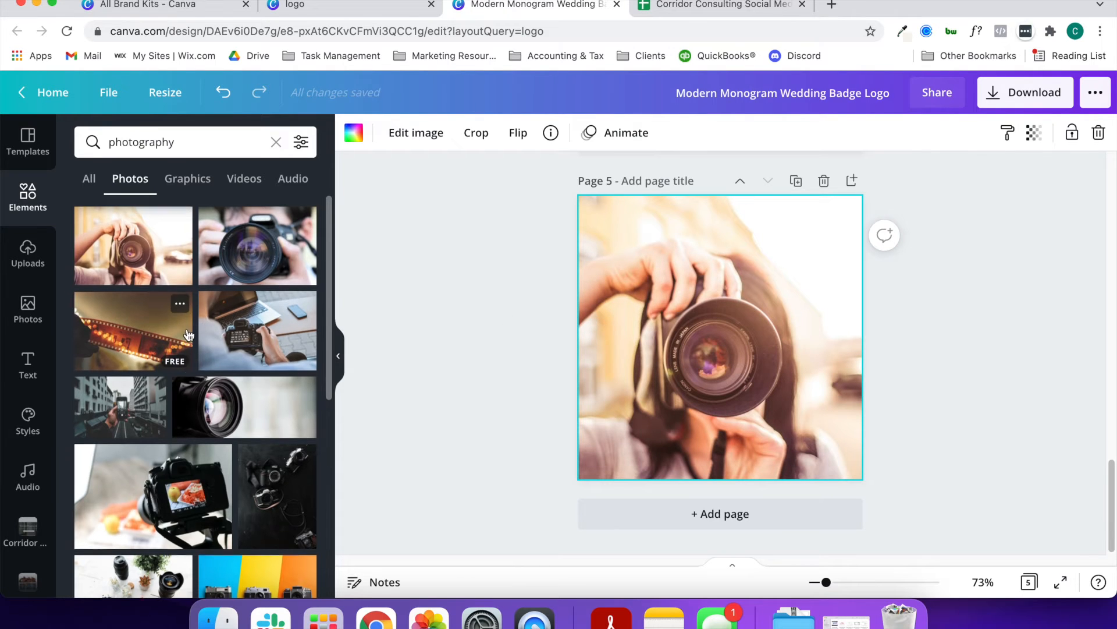
# Search the photos for "wedding photography" and replace page 5's background with the picture of bridesmaids holding bouquets
pyautogui.scroll(-6, 187, 329)
pyautogui.click(111, 142)
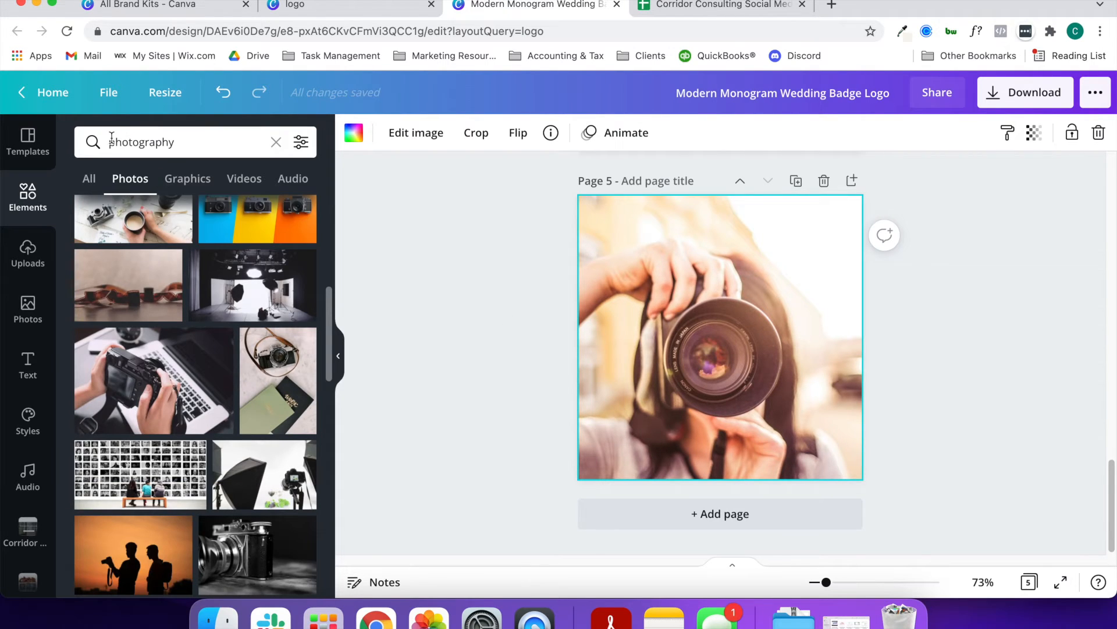
pyautogui.write('wedding')
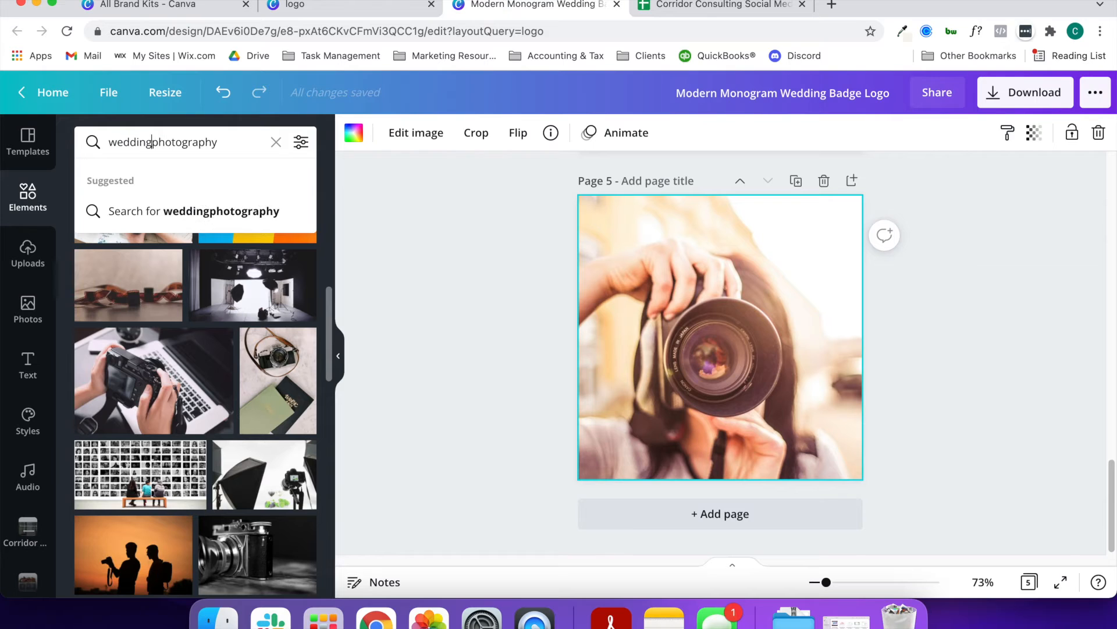
pyautogui.press('Return')
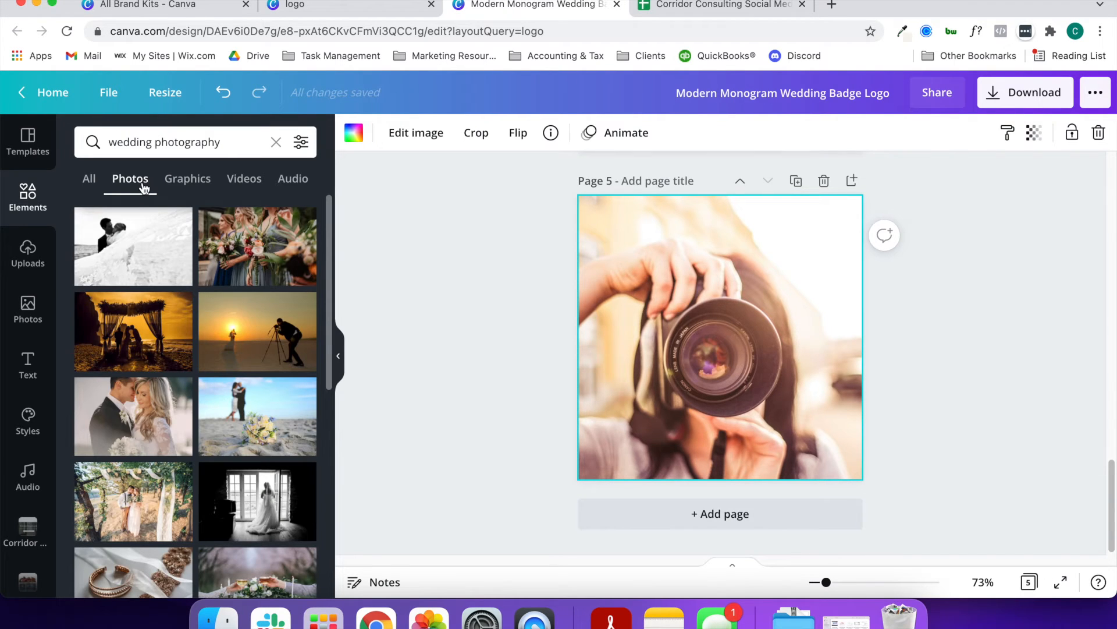
pyautogui.moveTo(303, 224); pyautogui.dragTo(596, 325)
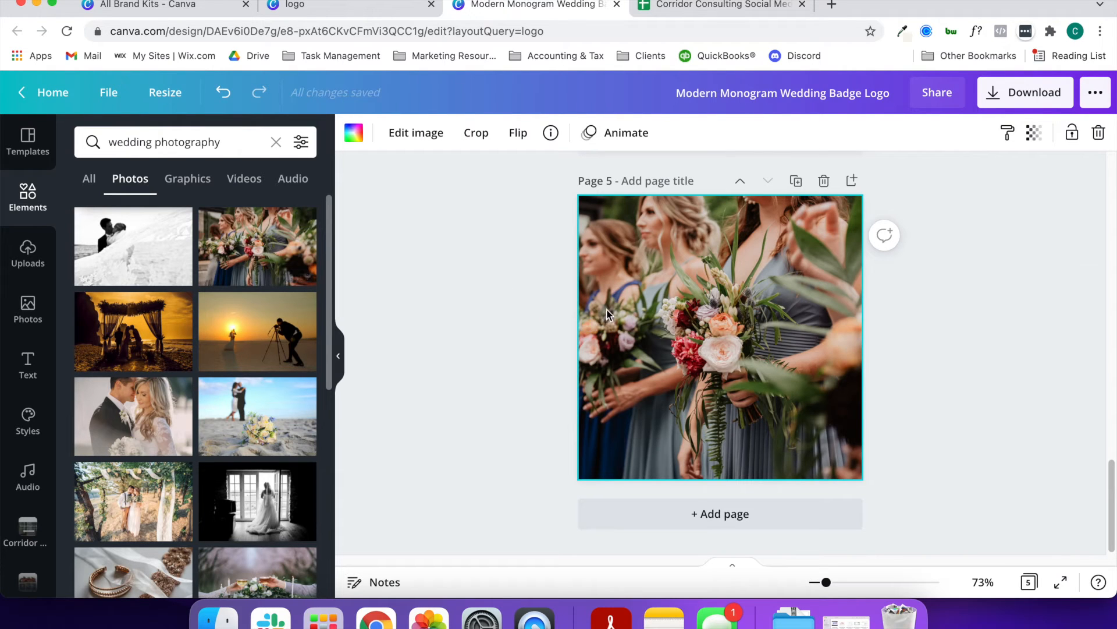
pyautogui.doubleClick(609, 313)
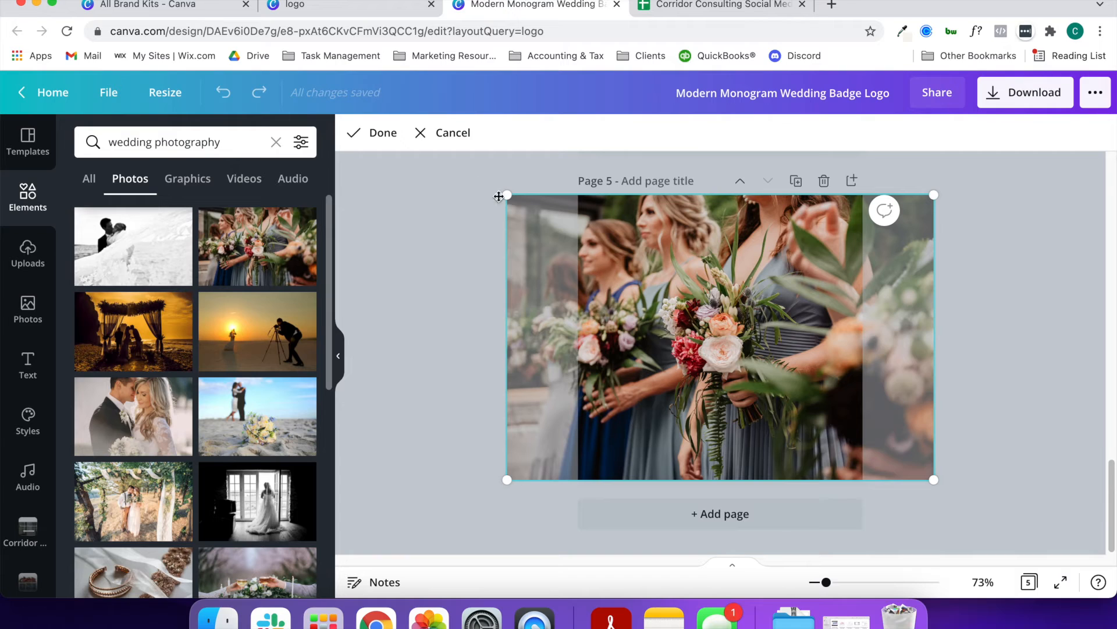
pyautogui.click(457, 140)
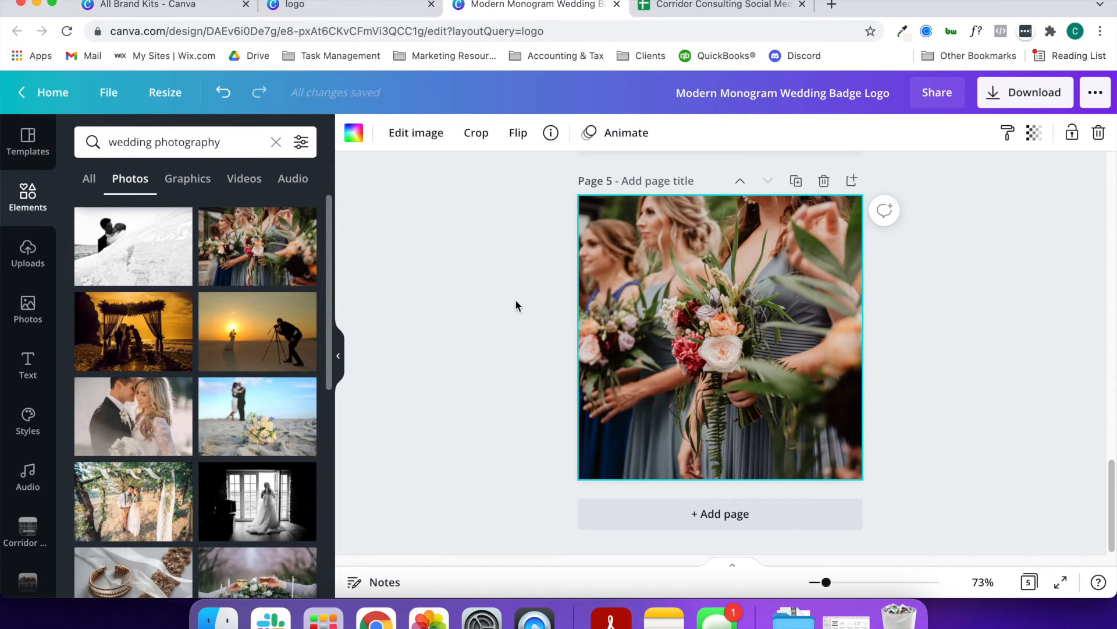
# Set page 2's background to the olive green from the wedding photo's extracted colours
pyautogui.scroll(3, 521, 306)
pyautogui.scroll(-3, 520, 306)
pyautogui.click(718, 373)
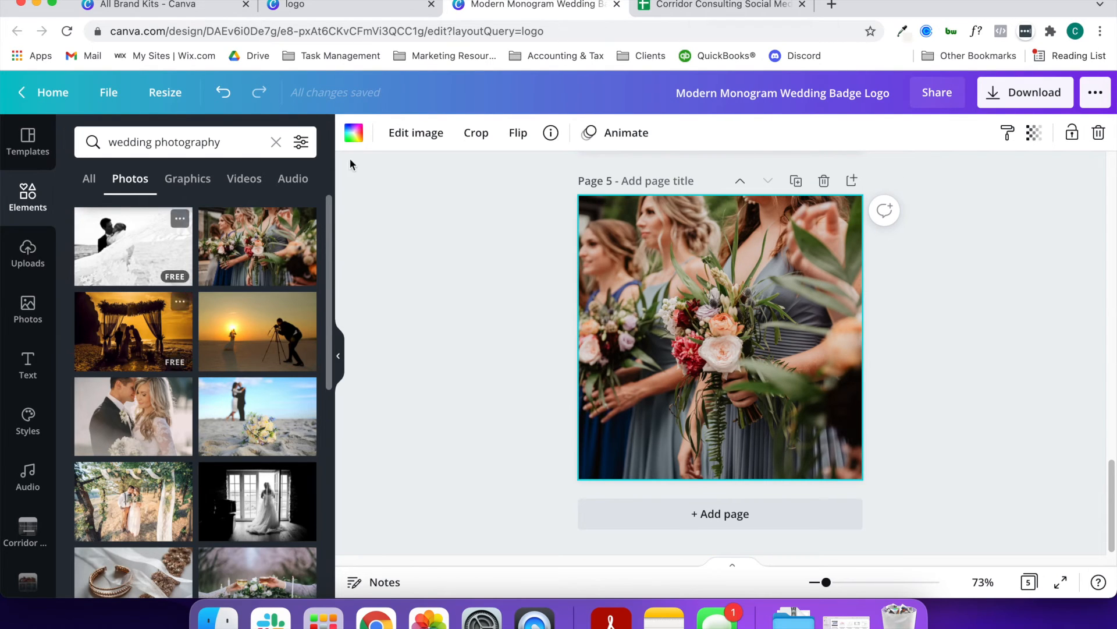
pyautogui.click(354, 133)
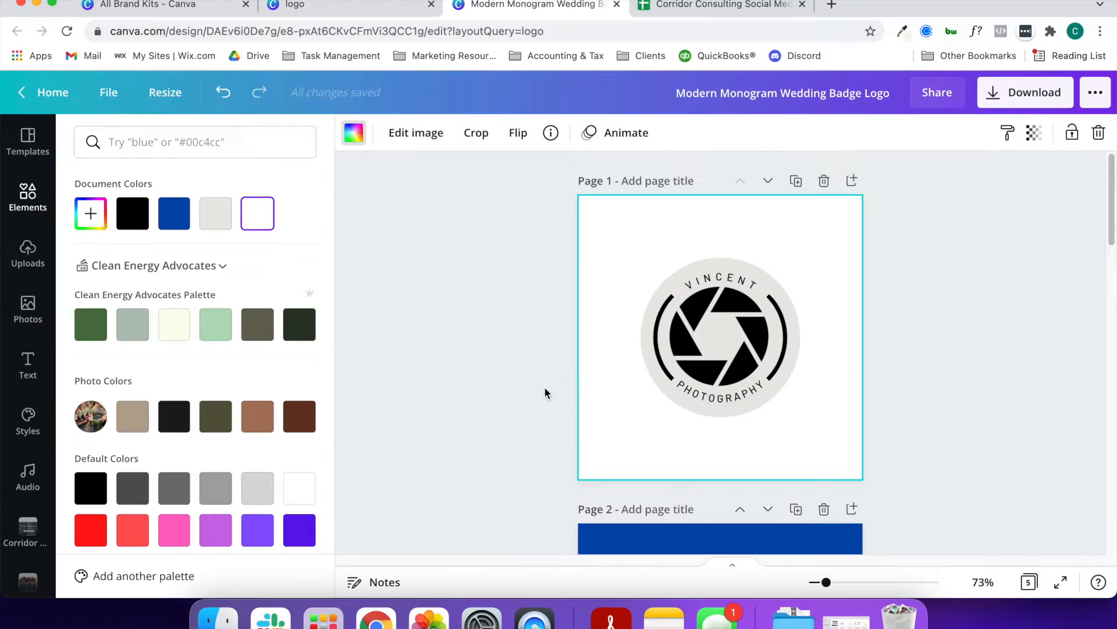
pyautogui.scroll(-4, 519, 396)
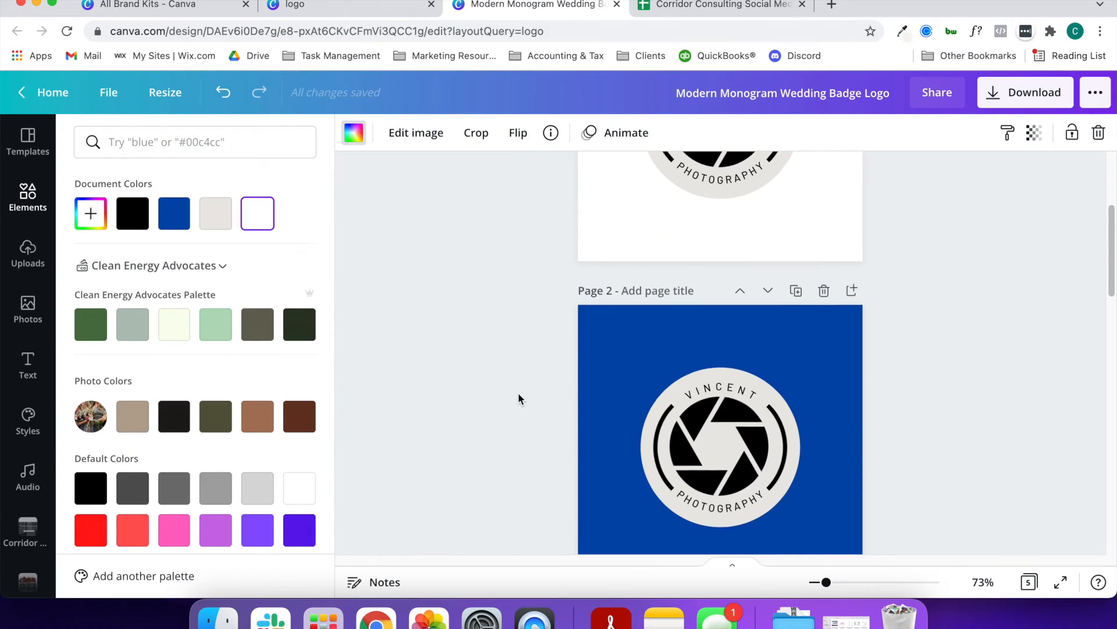
pyautogui.click(140, 428)
pyautogui.click(219, 426)
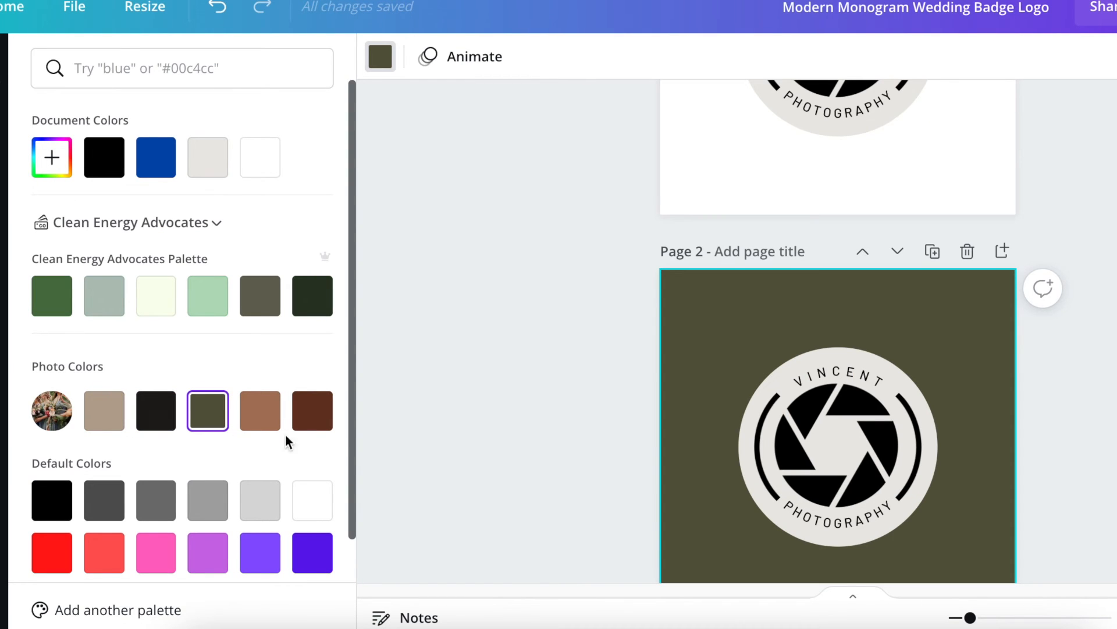
pyautogui.scroll(-5, 454, 441)
pyautogui.scroll(3, 459, 440)
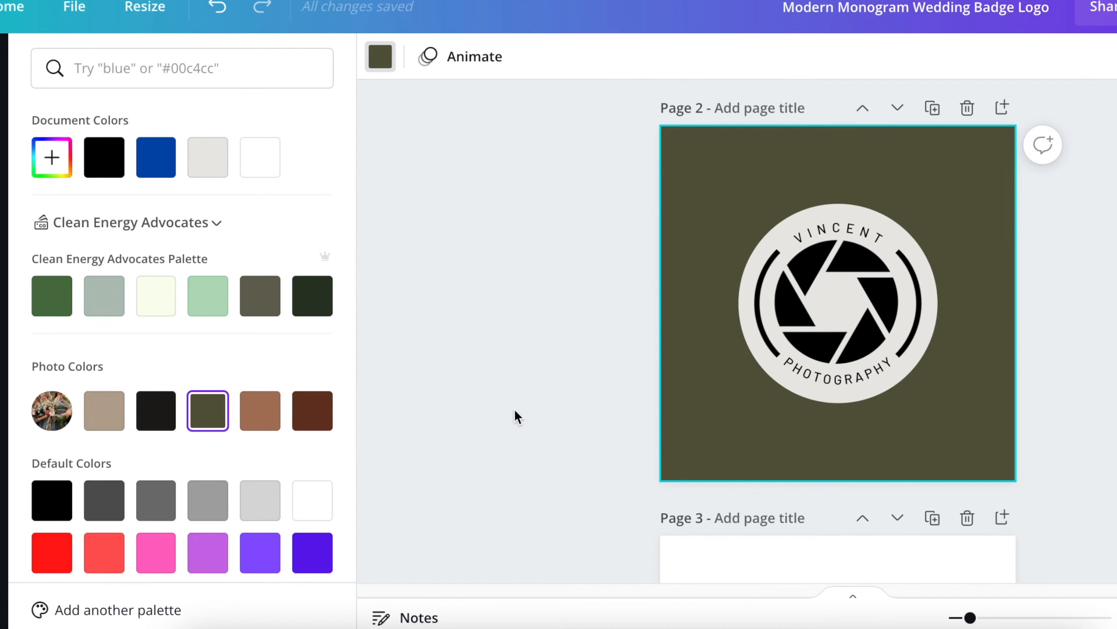
# Recolour the background circle of page 4's black badge with the olive green document colour
pyautogui.scroll(-5, 540, 422)
pyautogui.scroll(-5, 545, 420)
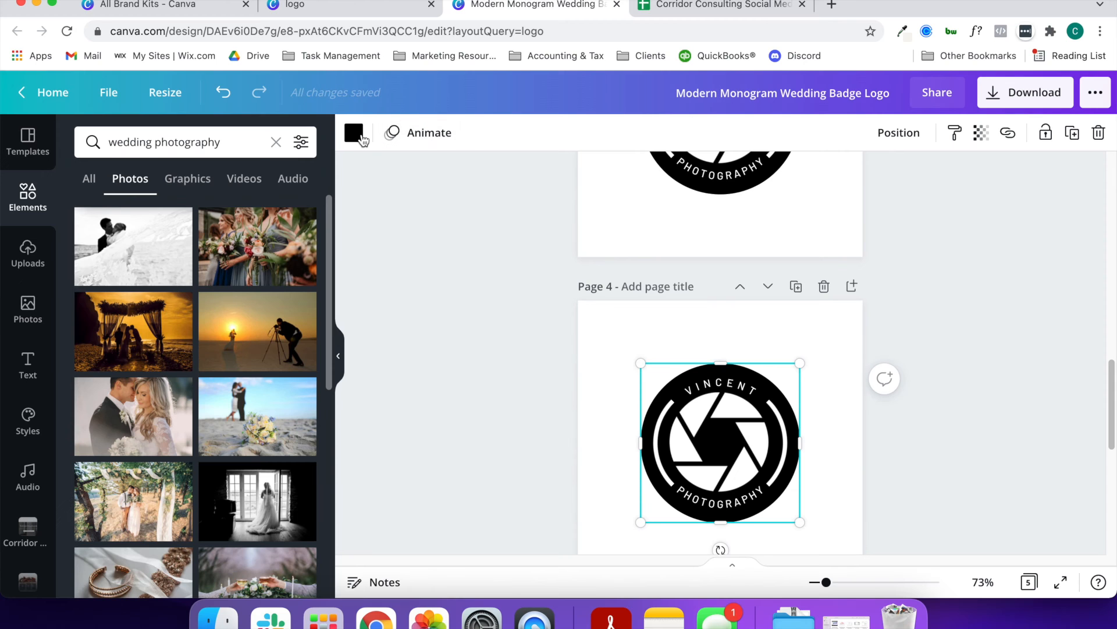
pyautogui.click(361, 138)
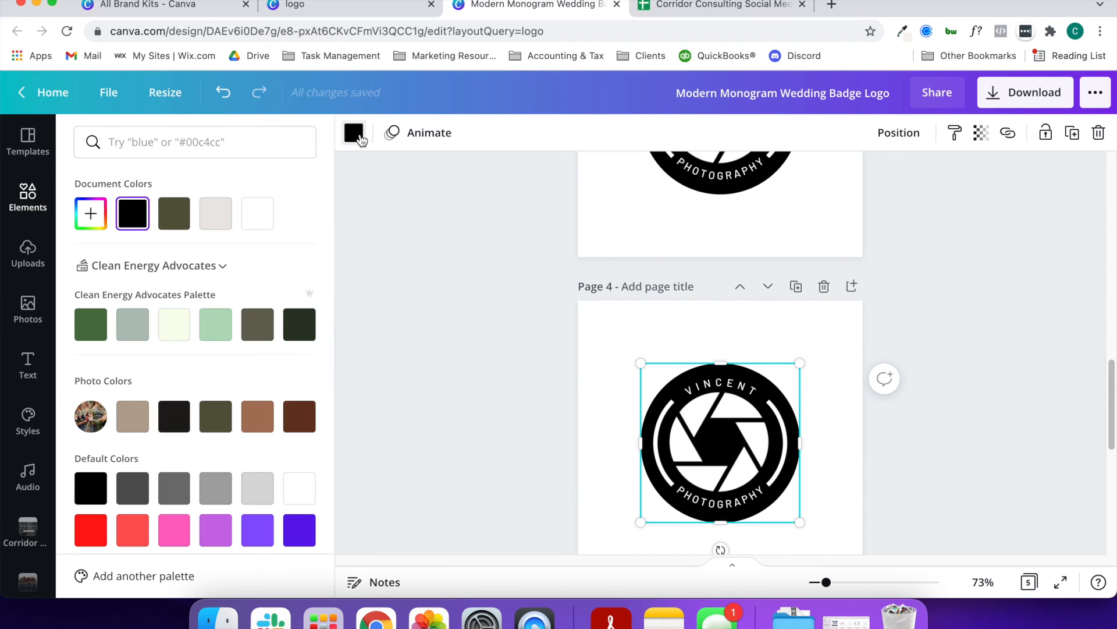
pyautogui.click(172, 219)
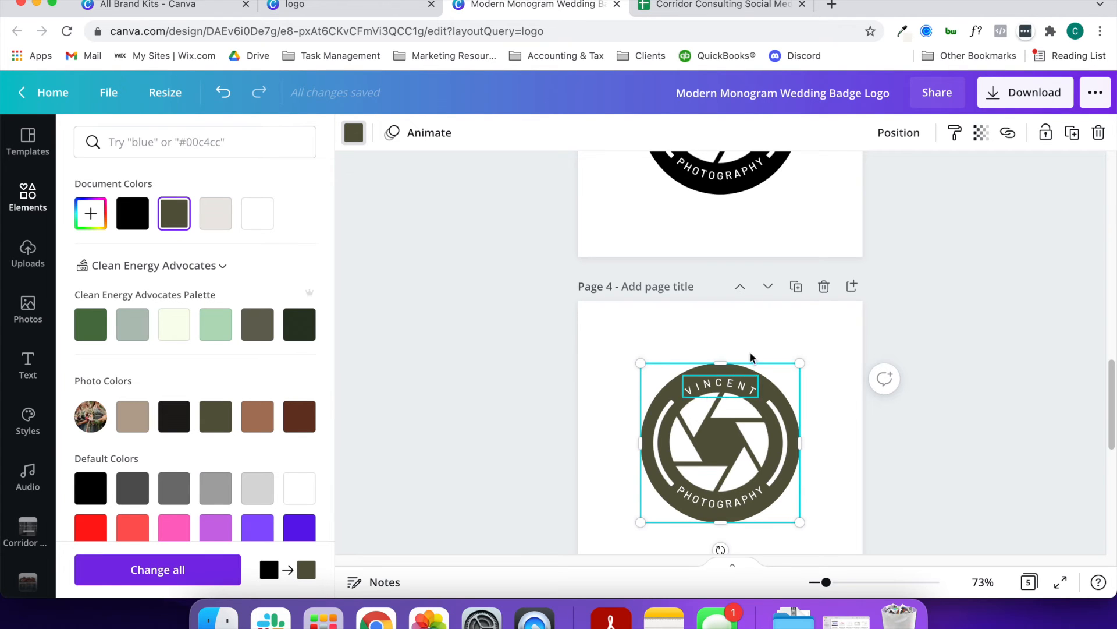
# Duplicate the olive badge page and recolour the copy's background circle light grey
pyautogui.click(797, 286)
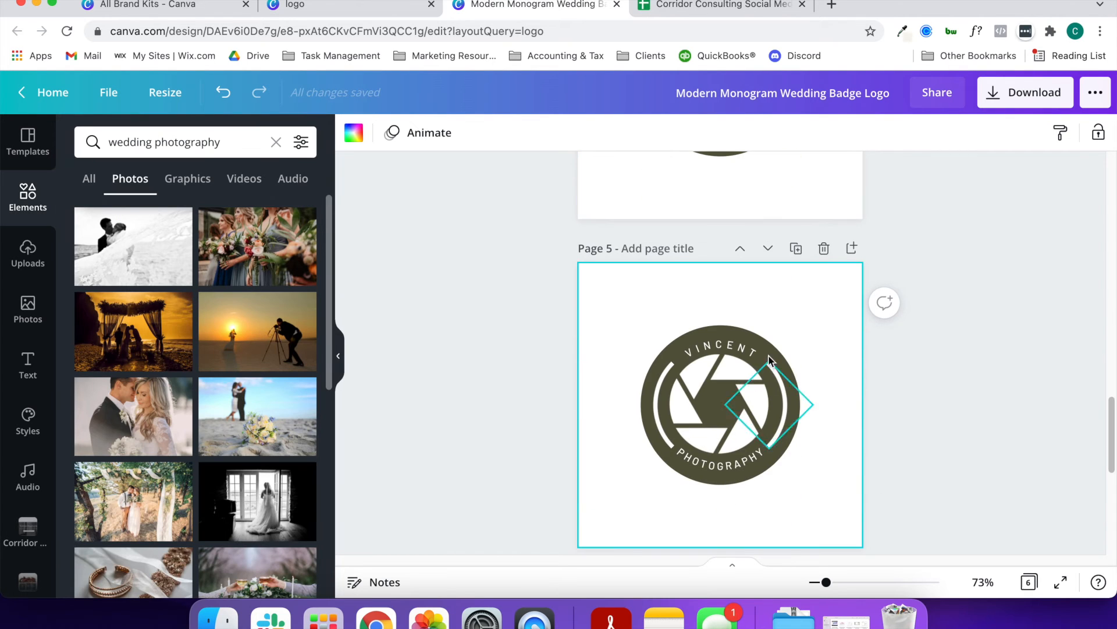
pyautogui.click(768, 352)
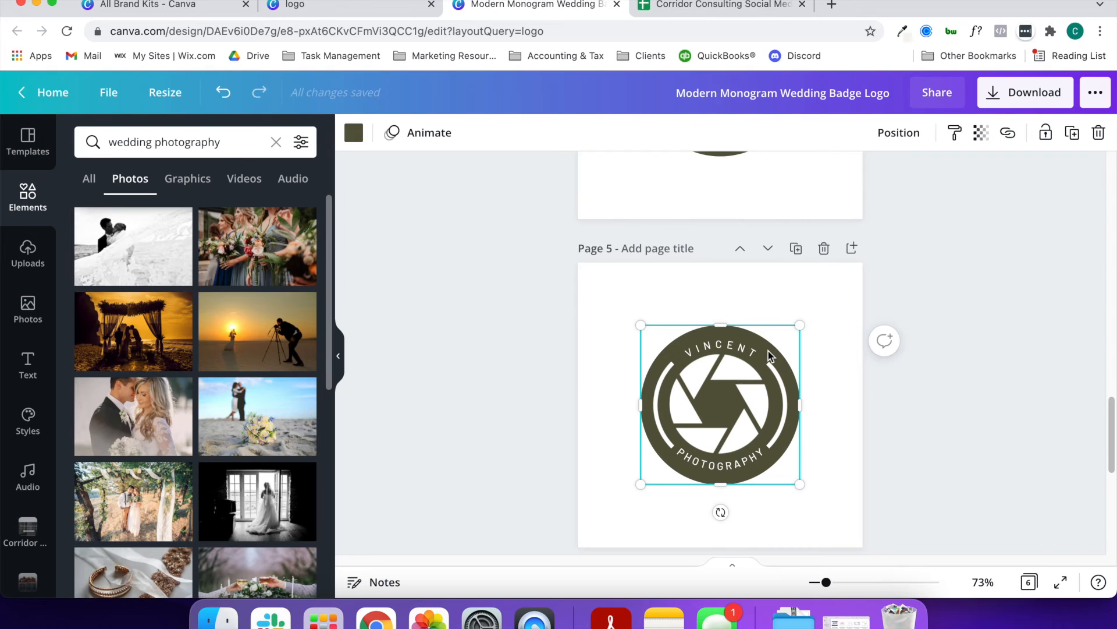
pyautogui.click(354, 133)
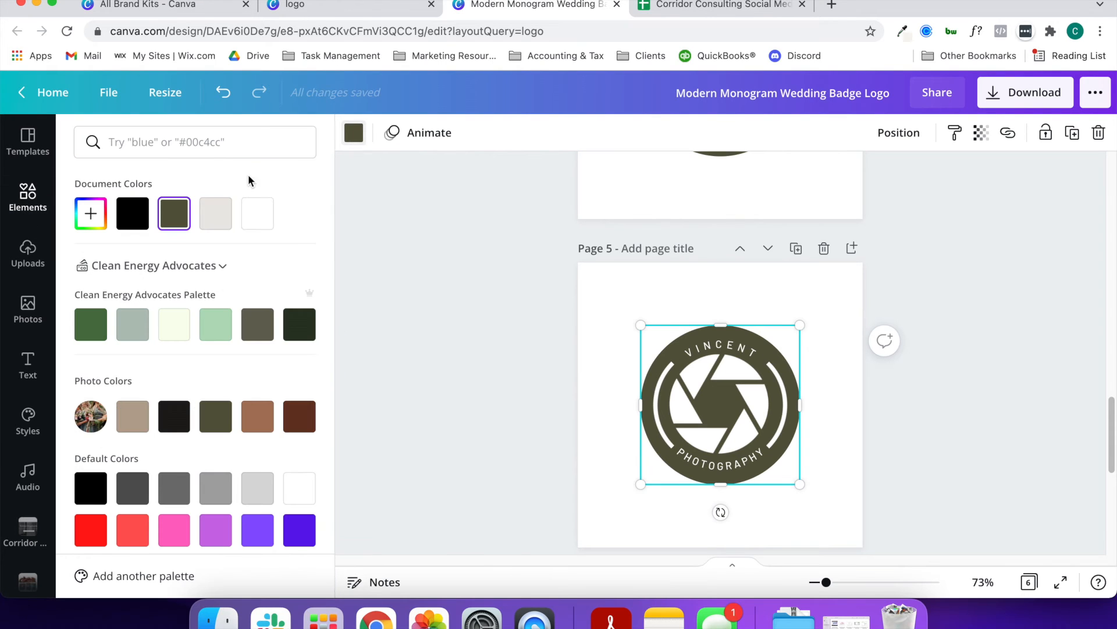
pyautogui.click(215, 214)
# Recolour the aperture graphic and both curved texts of page 5's light grey badge olive green
pyautogui.click(718, 348)
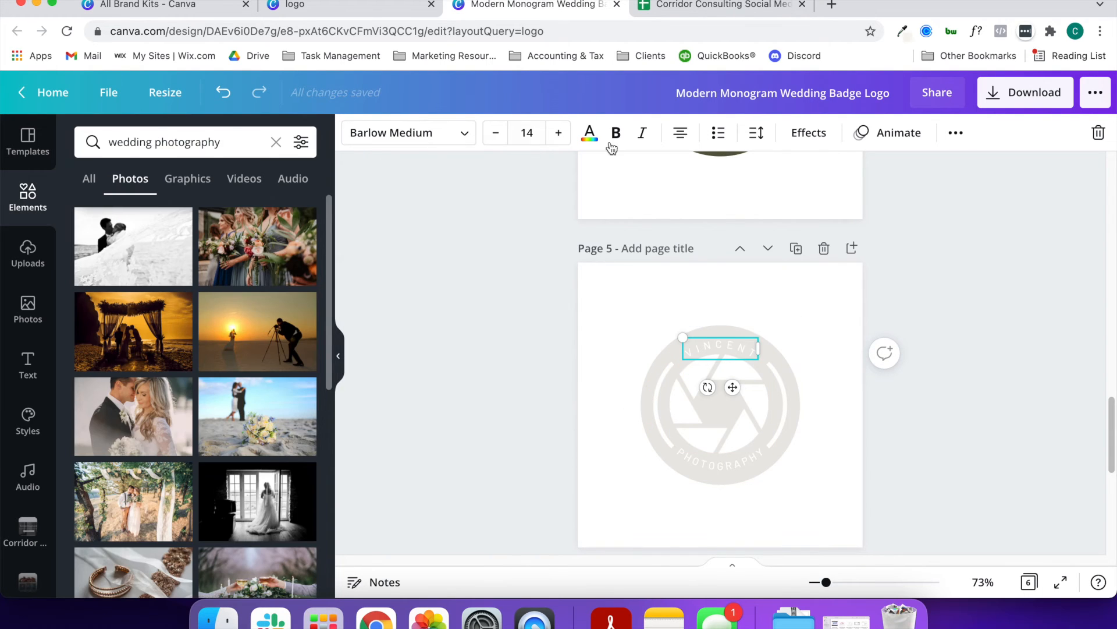
pyautogui.click(590, 134)
pyautogui.click(699, 430)
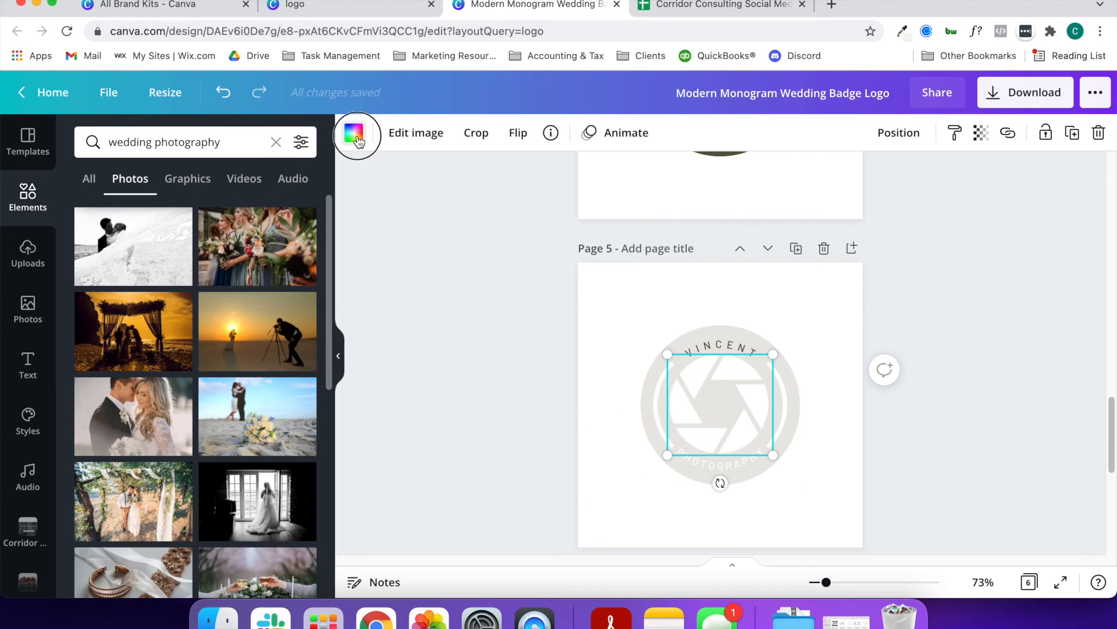
pyautogui.click(353, 133)
pyautogui.click(182, 225)
pyautogui.click(736, 465)
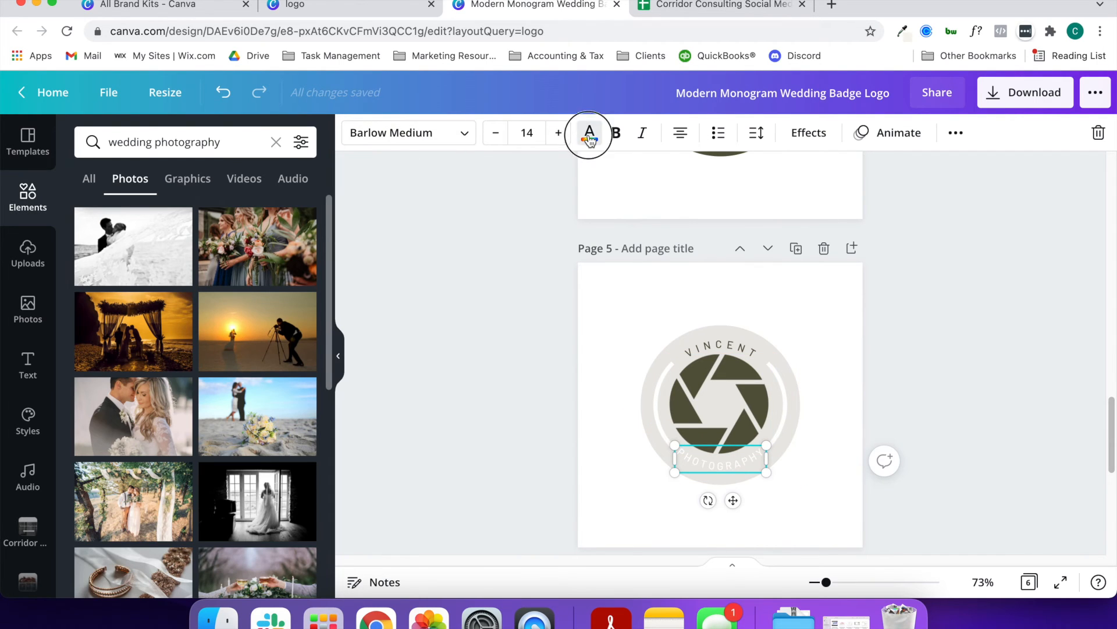
pyautogui.click(590, 135)
pyautogui.click(174, 213)
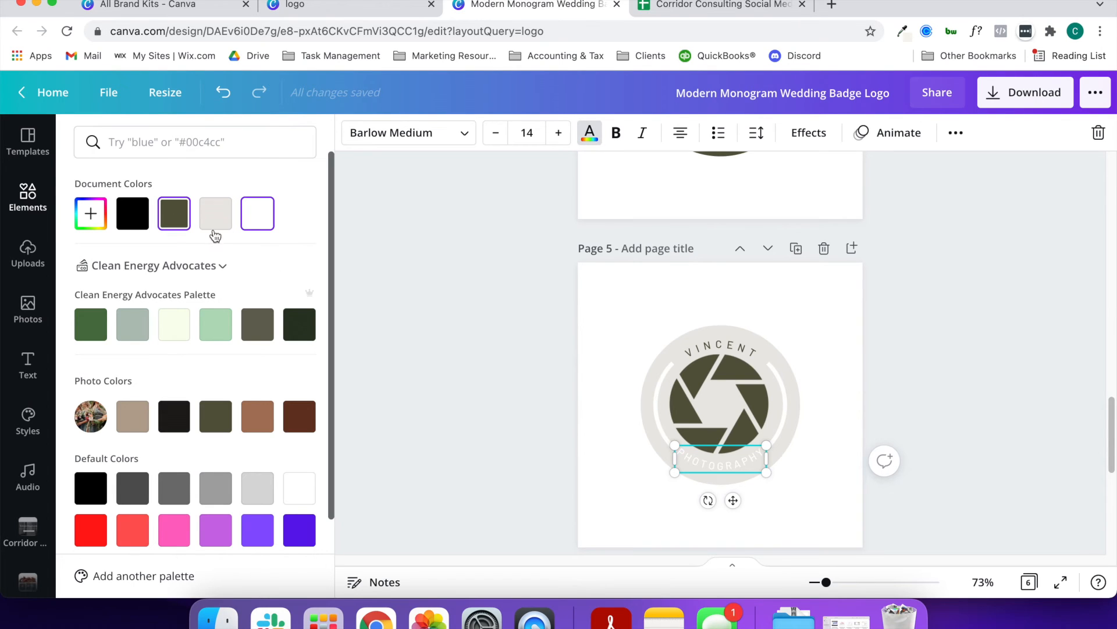
# Recolour both side arcs of page 5's light grey badge olive green
pyautogui.click(783, 418)
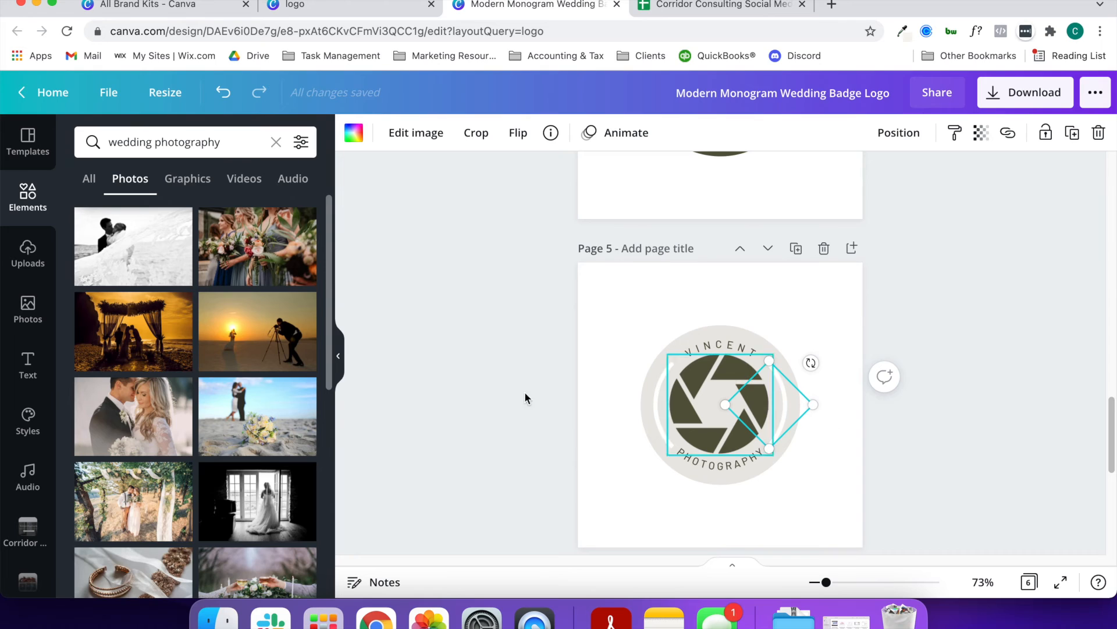
pyautogui.click(353, 133)
pyautogui.click(180, 220)
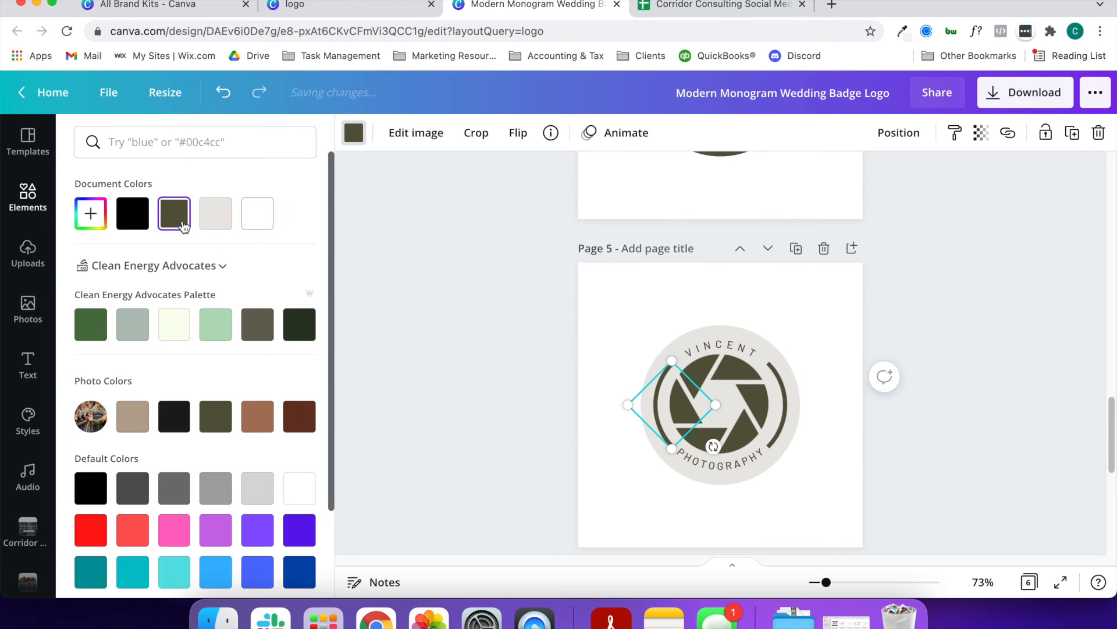
pyautogui.click(888, 462)
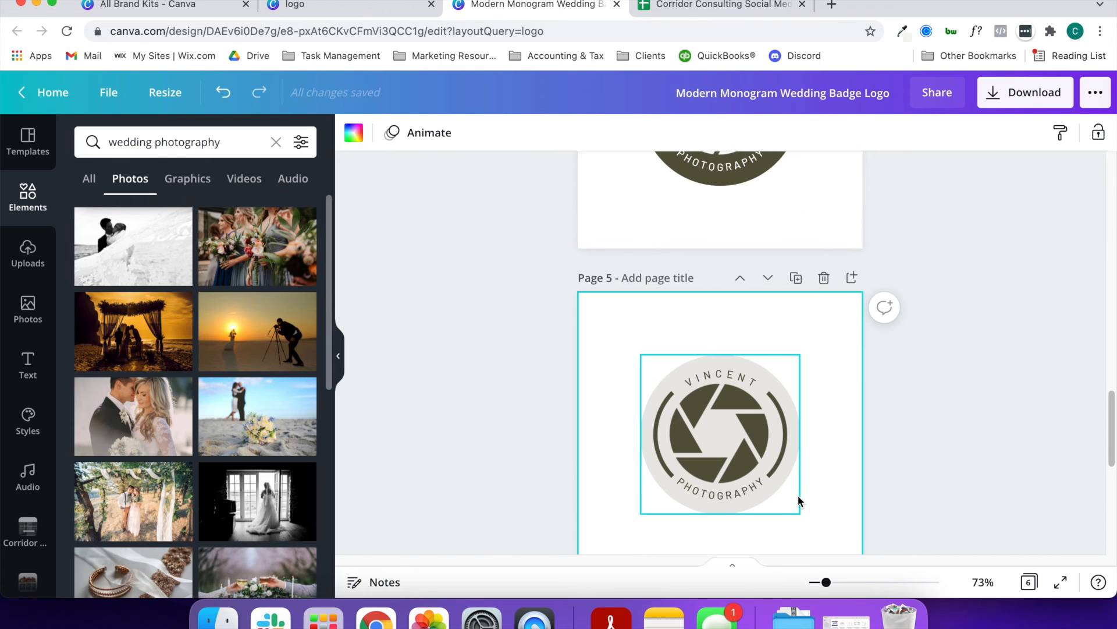
# Open the colour options for page 2's olive green background
pyautogui.scroll(20, 798, 500)
pyautogui.scroll(-2, 802, 501)
pyautogui.click(807, 482)
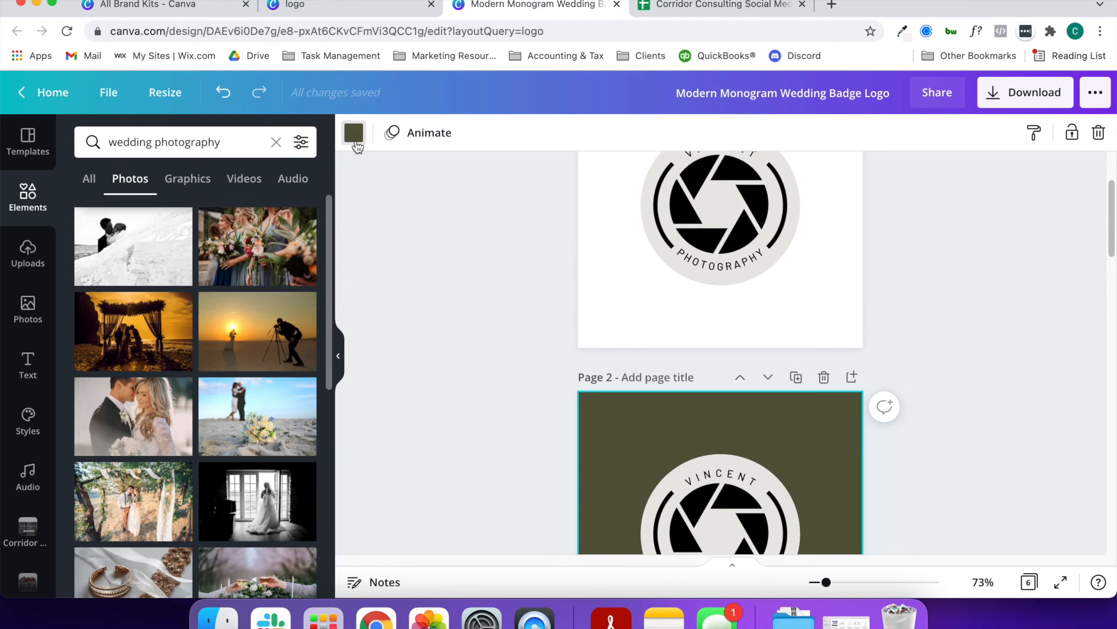
pyautogui.click(354, 133)
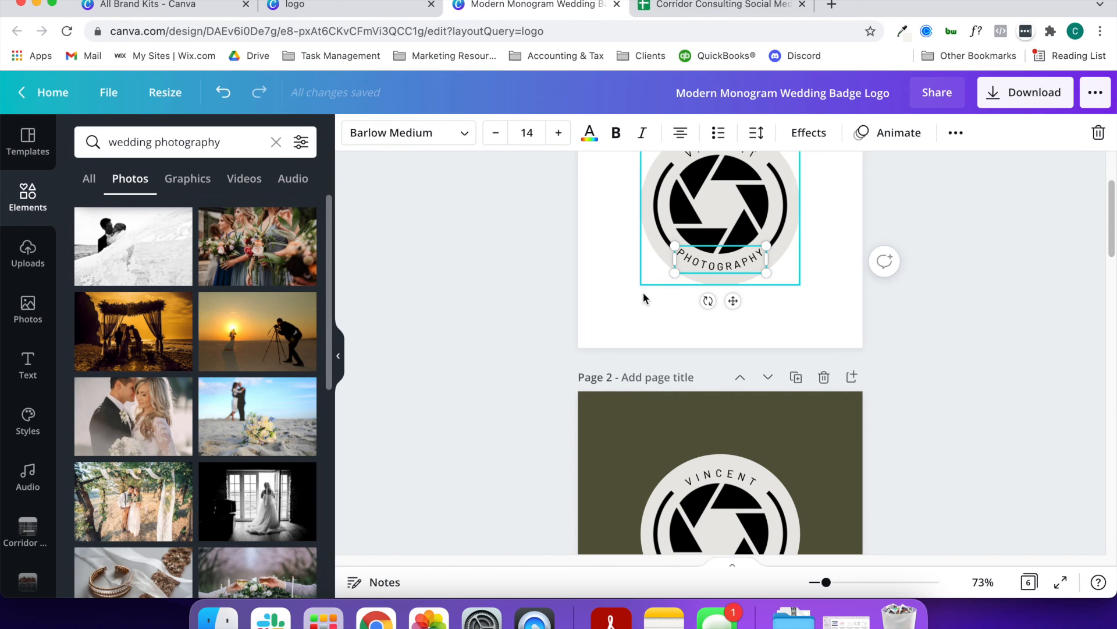
# Try recolouring the light grey background circle of page 1's badge black, and undo the change
pyautogui.click(643, 295)
pyautogui.click(667, 260)
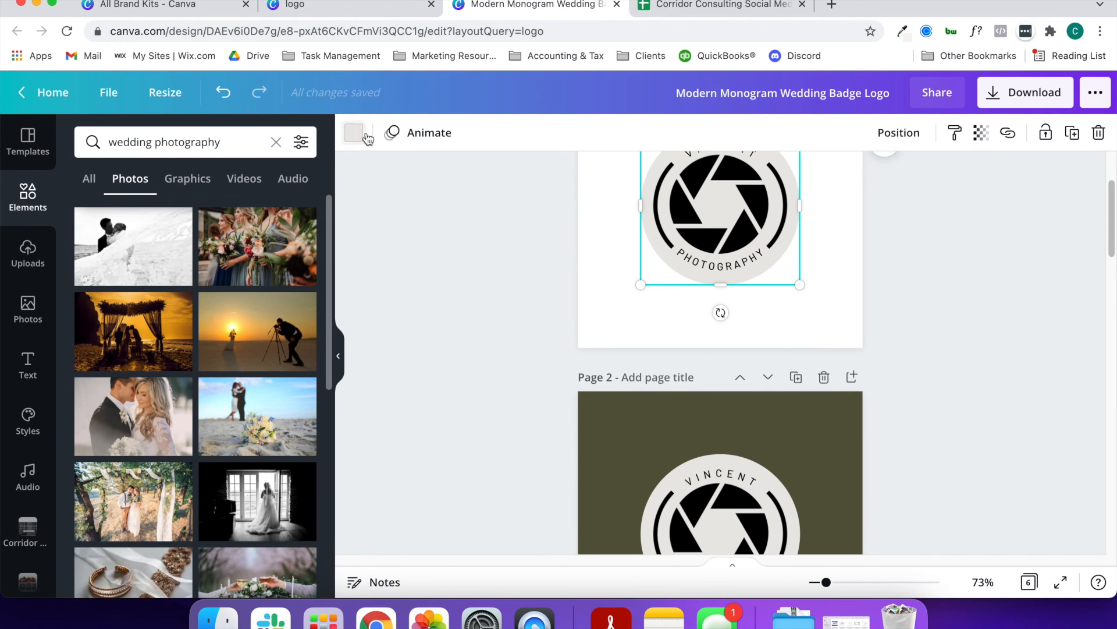
pyautogui.click(365, 134)
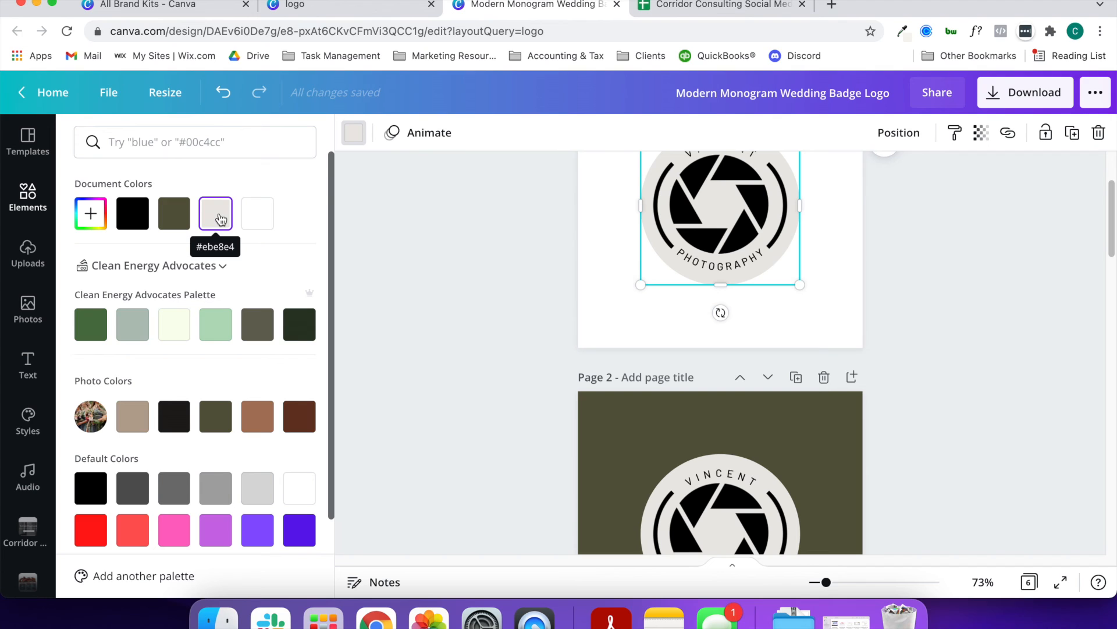
pyautogui.click(137, 222)
pyautogui.press('super+z')
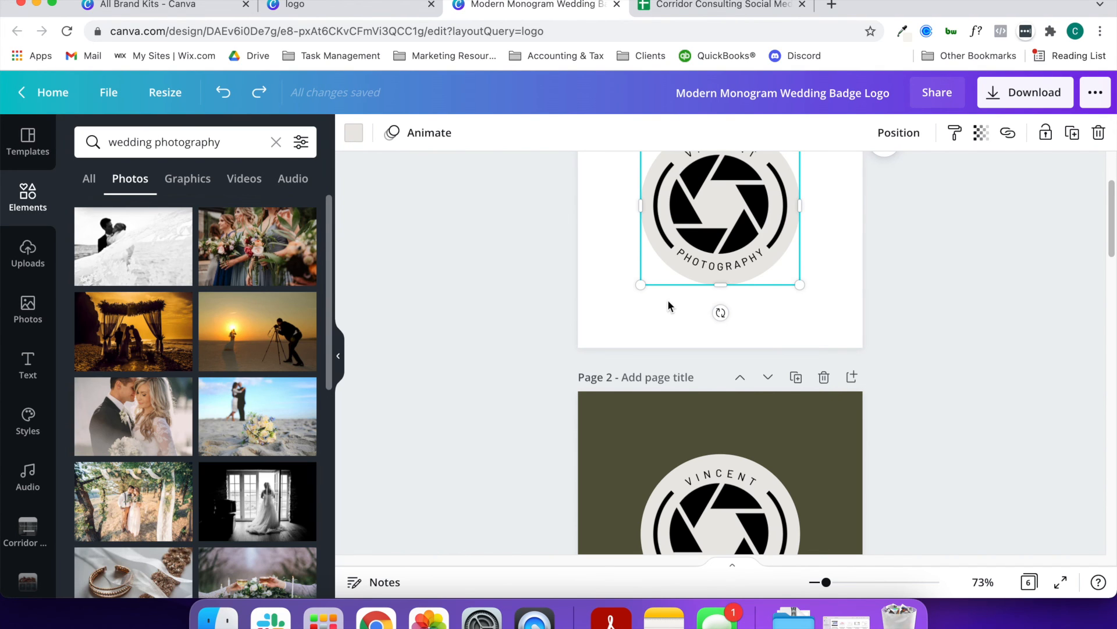
# Download the badge logo design and dismiss the business card printing offer
pyautogui.scroll(-20, 635, 321)
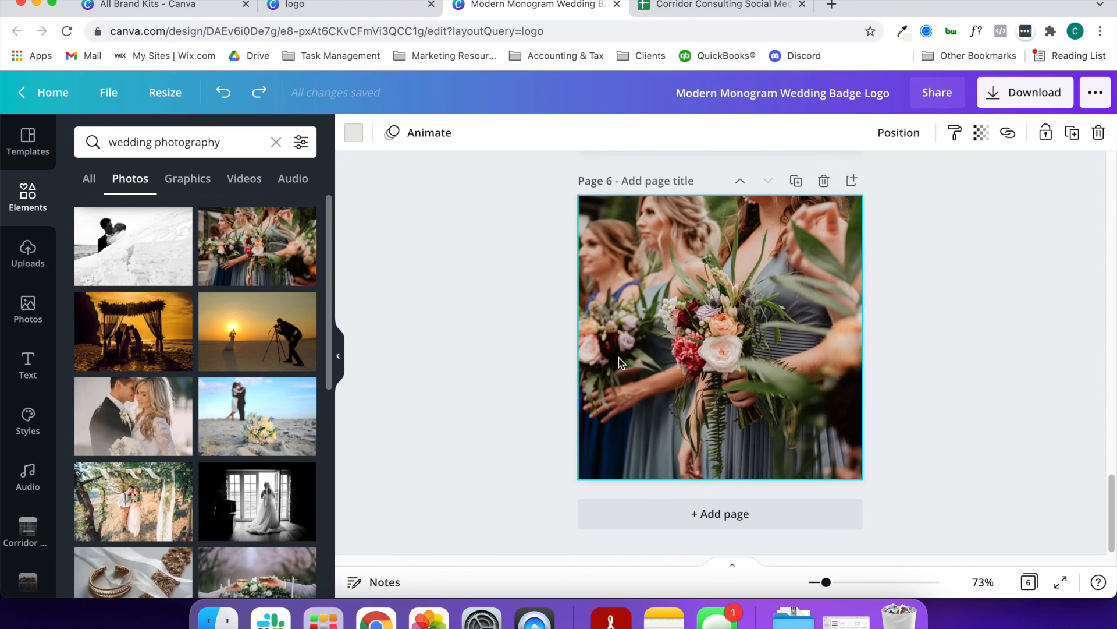
pyautogui.scroll(20, 833, 292)
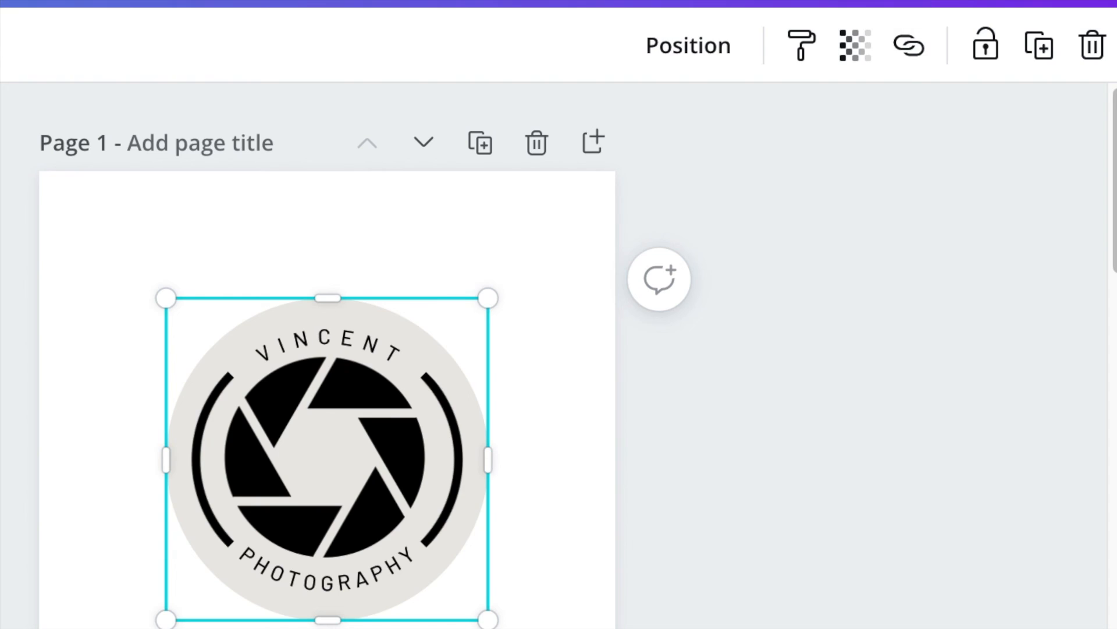
pyautogui.click(1026, 92)
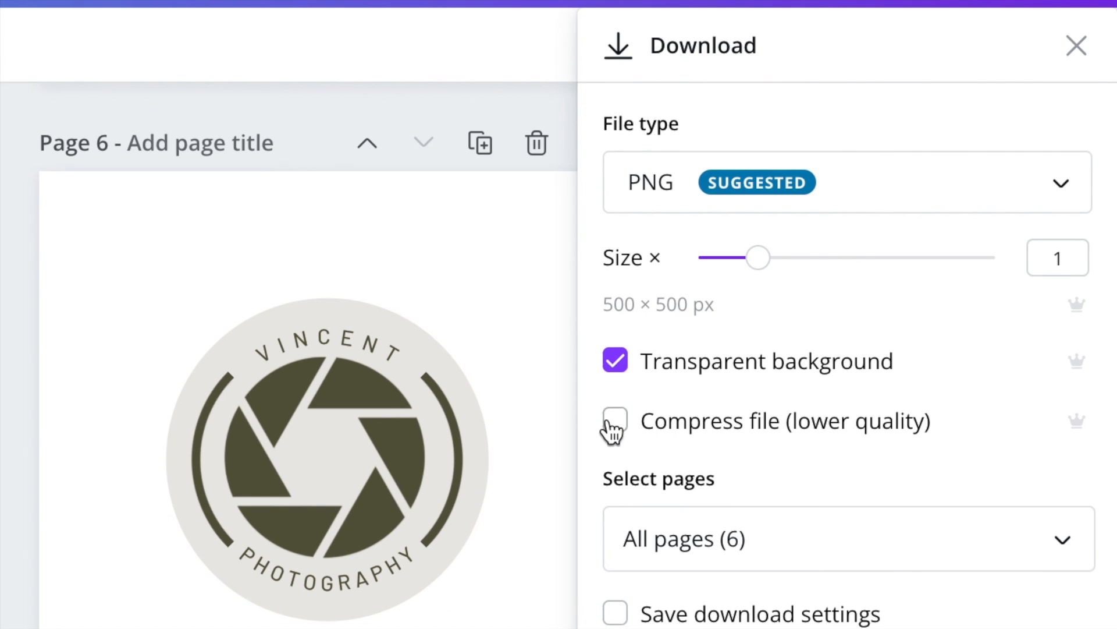
pyautogui.click(615, 361)
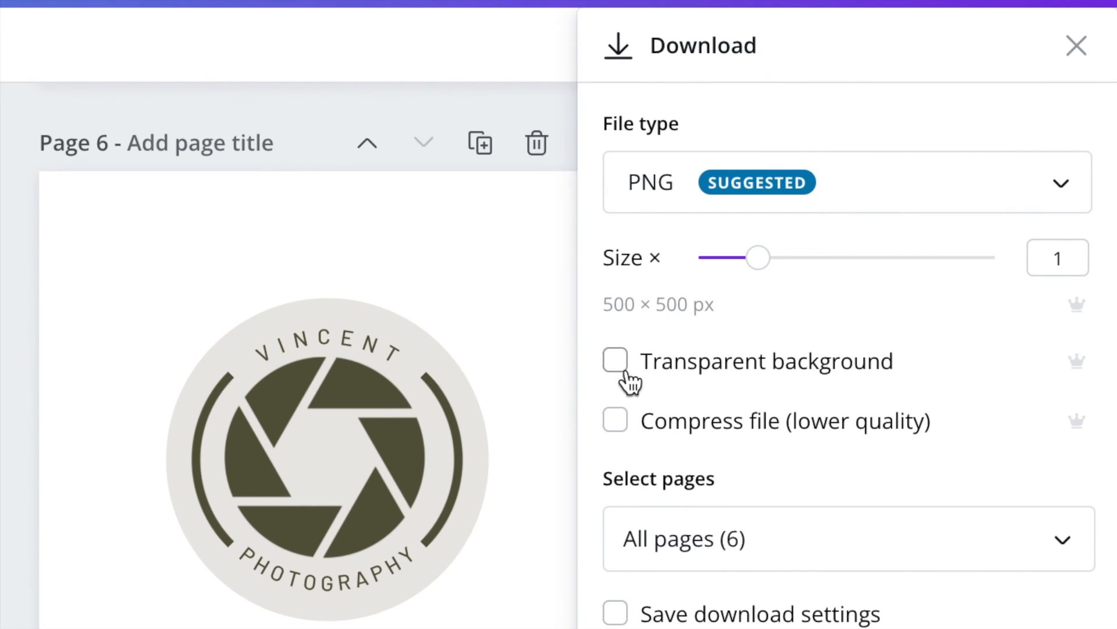
pyautogui.click(620, 372)
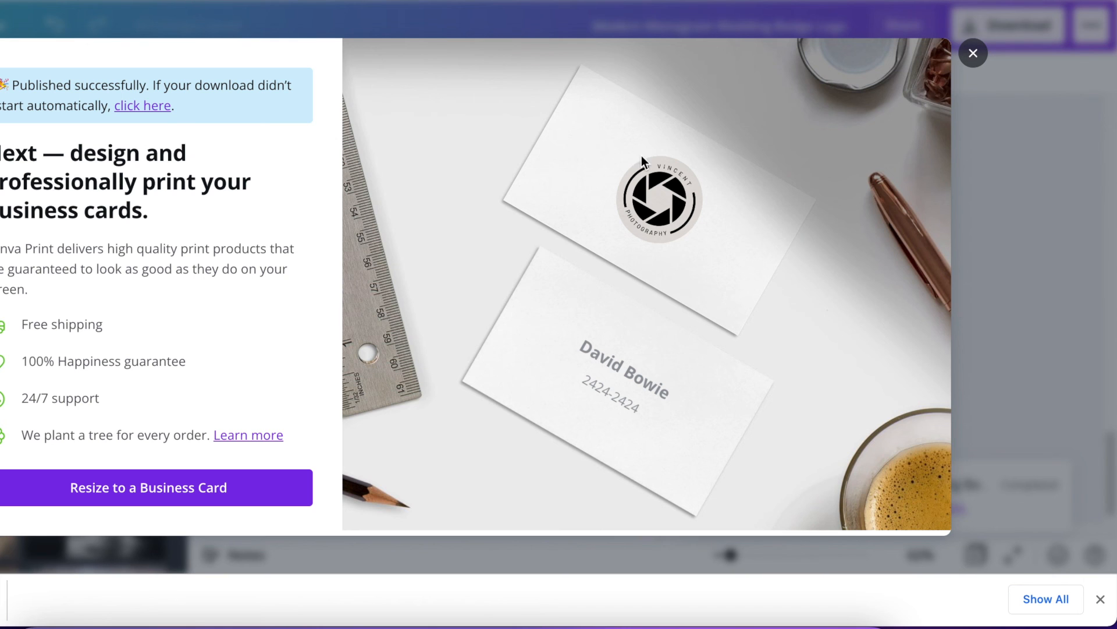
pyautogui.click(998, 43)
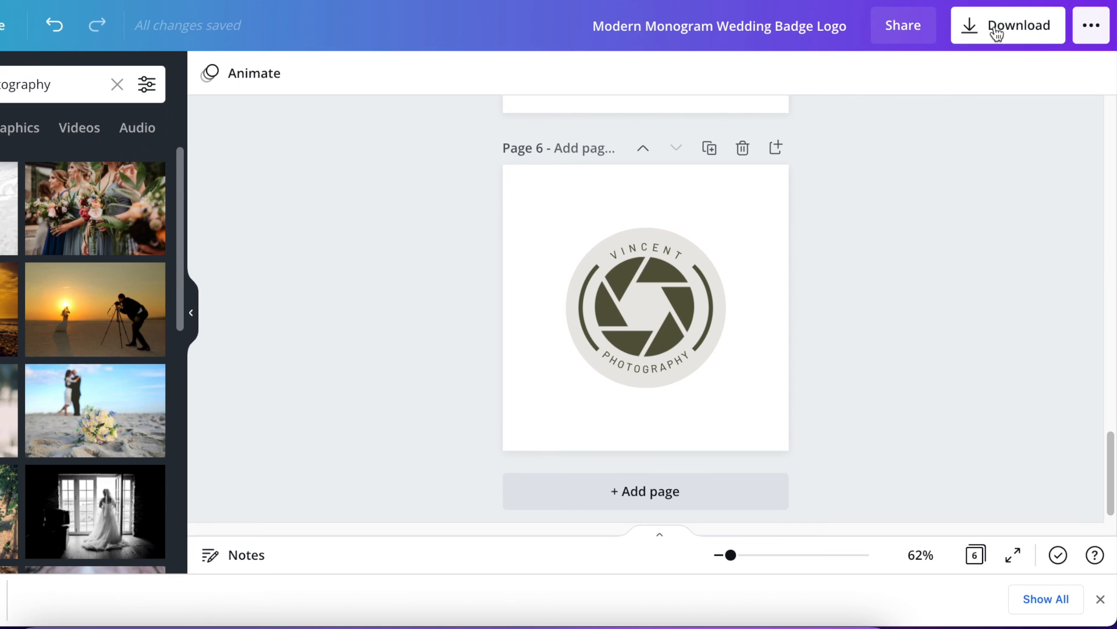